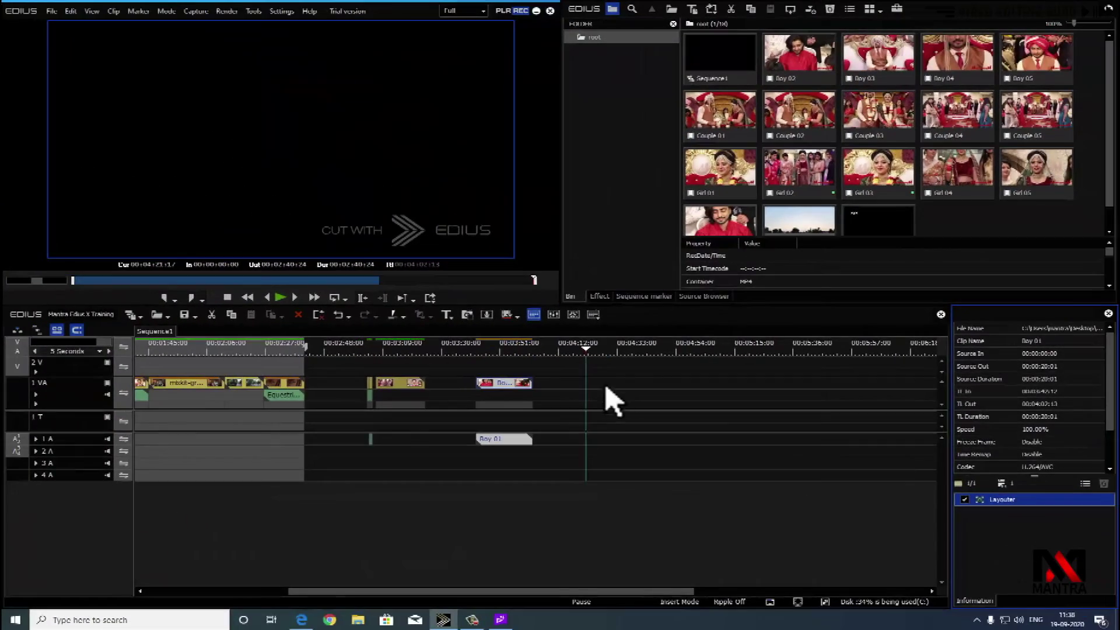
Import all files from the Footage > stock video folder into the root bin and dismiss the unsupported-file notice
{"action": "left_click", "coordinate": [574, 298]}
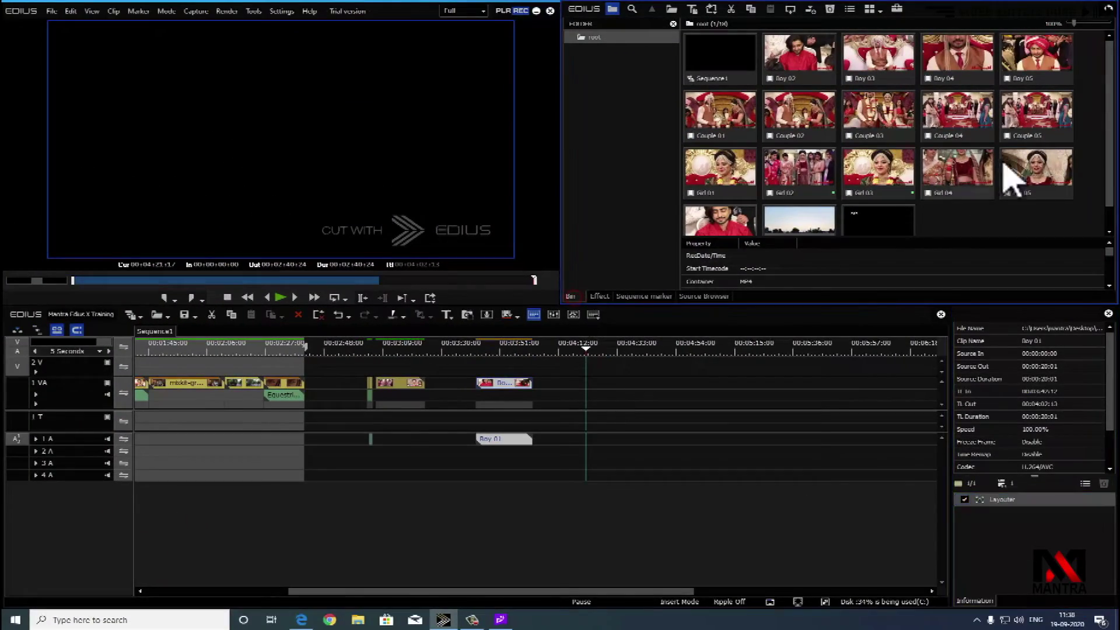
{"action": "left_click", "coordinate": [358, 620]}
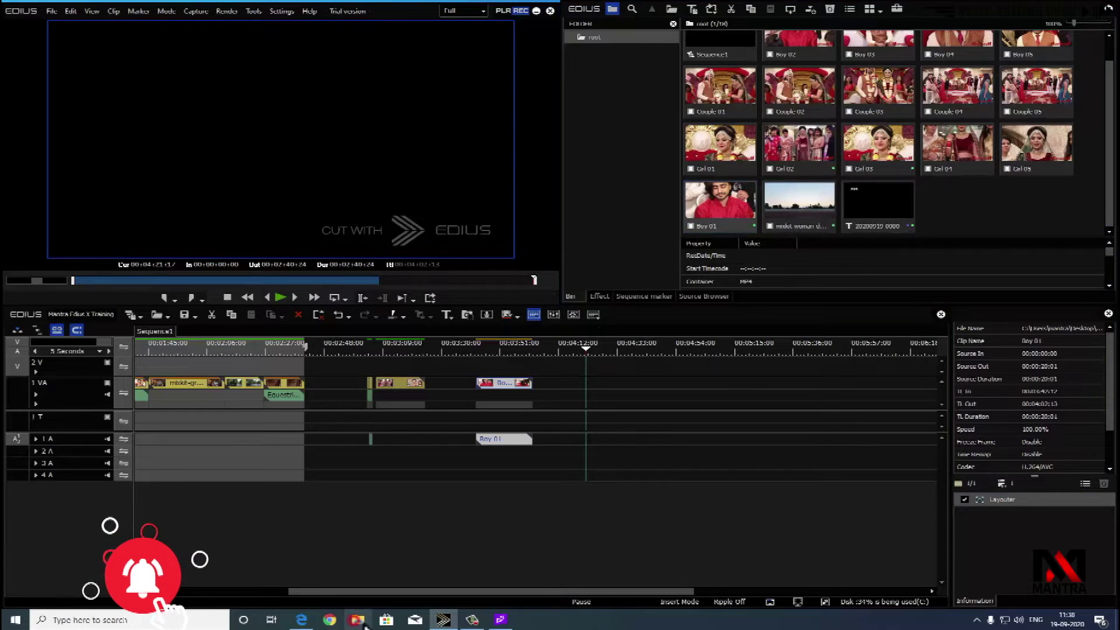
{"action": "double_click", "coordinate": [137, 134]}
{"action": "double_click", "coordinate": [124, 136]}
{"action": "double_click", "coordinate": [133, 131]}
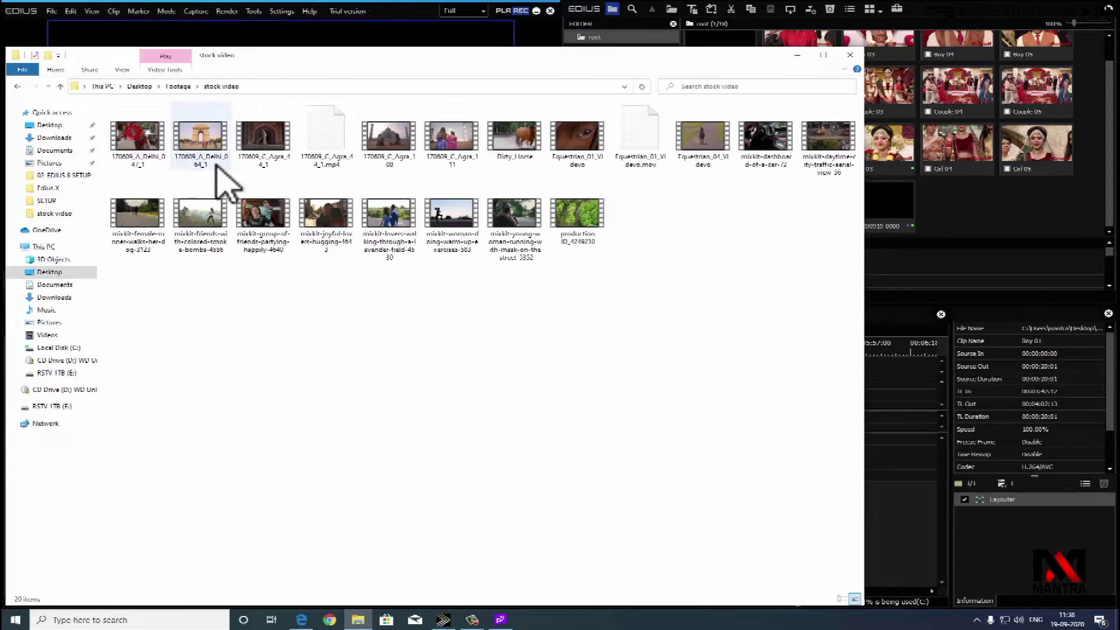
{"action": "left_click_drag", "start_coordinate": [661, 347], "coordinate": [94, 105]}
{"action": "left_click_drag", "start_coordinate": [142, 154], "coordinate": [997, 234]}
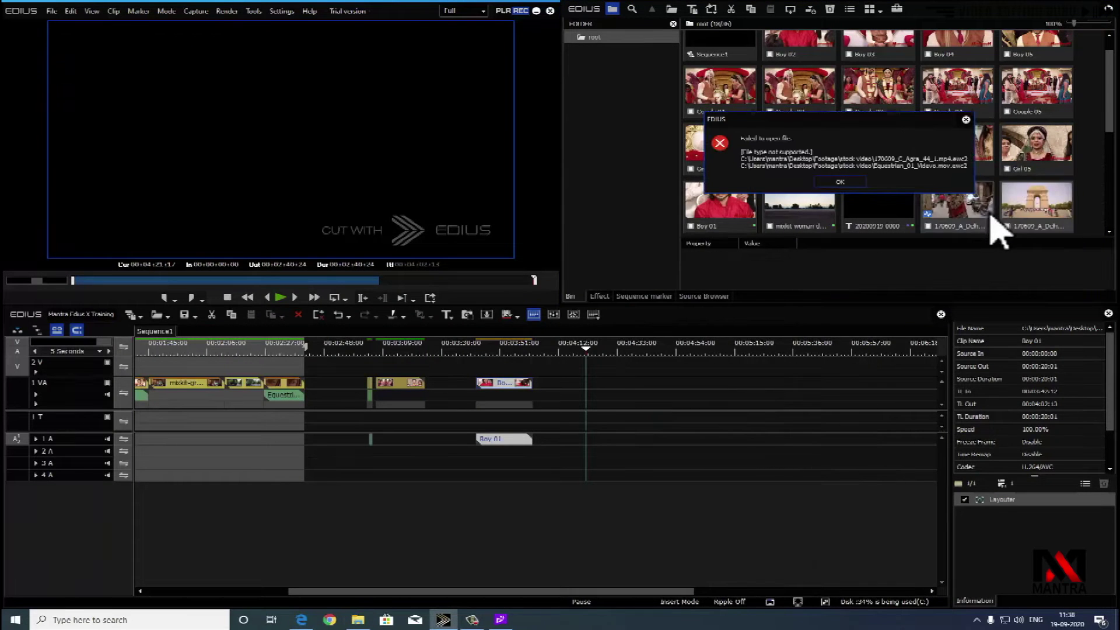
{"action": "left_click", "coordinate": [844, 181]}
Place clips 170609_A_Delhi_064_1 and 170609_A_Delhi_047_1 on the 1 VA track after the Boy 01 clip
{"action": "scroll", "coordinate": [1110, 105], "scroll_direction": "down", "scroll_amount": 3}
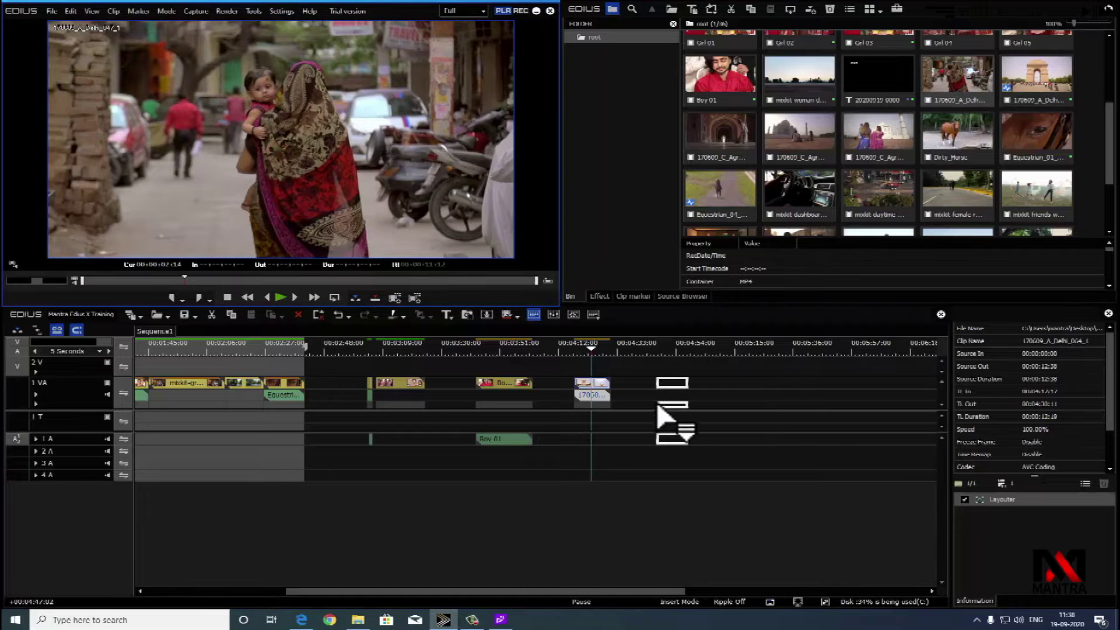
{"action": "left_click_drag", "start_coordinate": [624, 396], "coordinate": [625, 395]}
{"action": "left_click_drag", "start_coordinate": [627, 348], "coordinate": [642, 344]}
Preview the mixkit friends clips and place the mixkit-group-of-friends clip on 1 VA after the woman-and-child street clip
{"action": "scroll", "coordinate": [1004, 191], "scroll_direction": "down", "scroll_amount": 3}
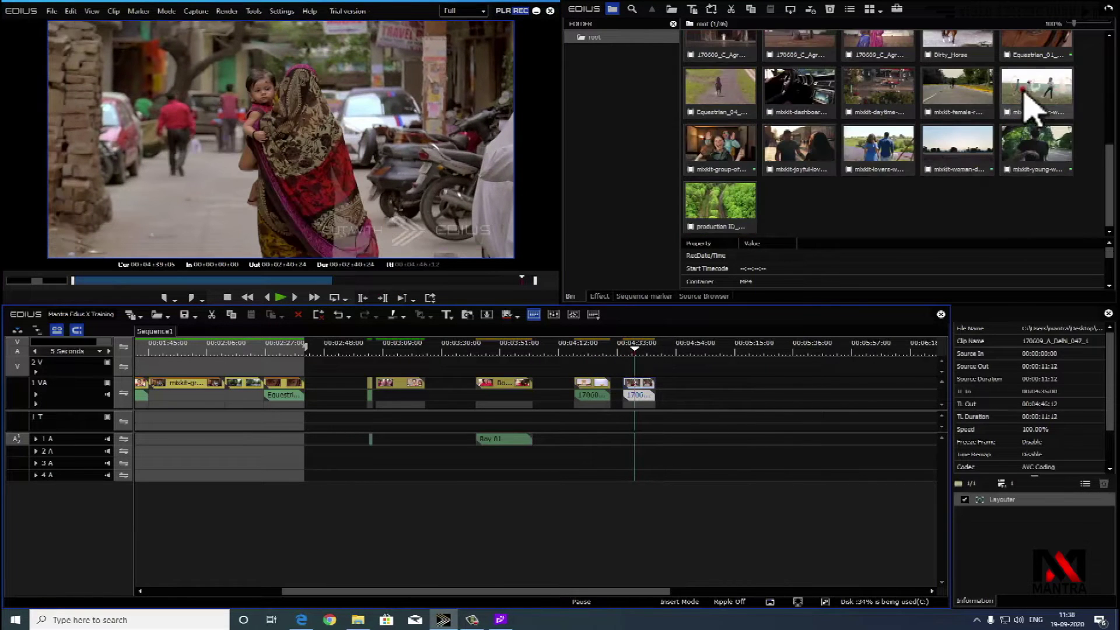
{"action": "double_click", "coordinate": [1030, 108]}
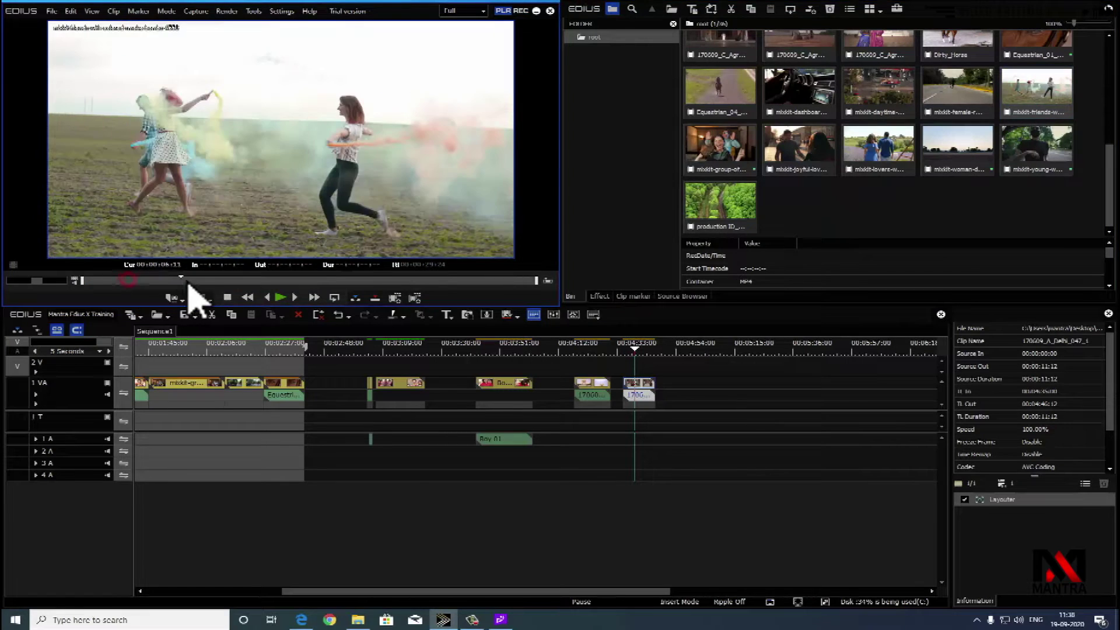
{"action": "double_click", "coordinate": [716, 159]}
{"action": "left_click_drag", "start_coordinate": [157, 279], "coordinate": [244, 275]}
{"action": "left_click_drag", "start_coordinate": [327, 192], "coordinate": [669, 401]}
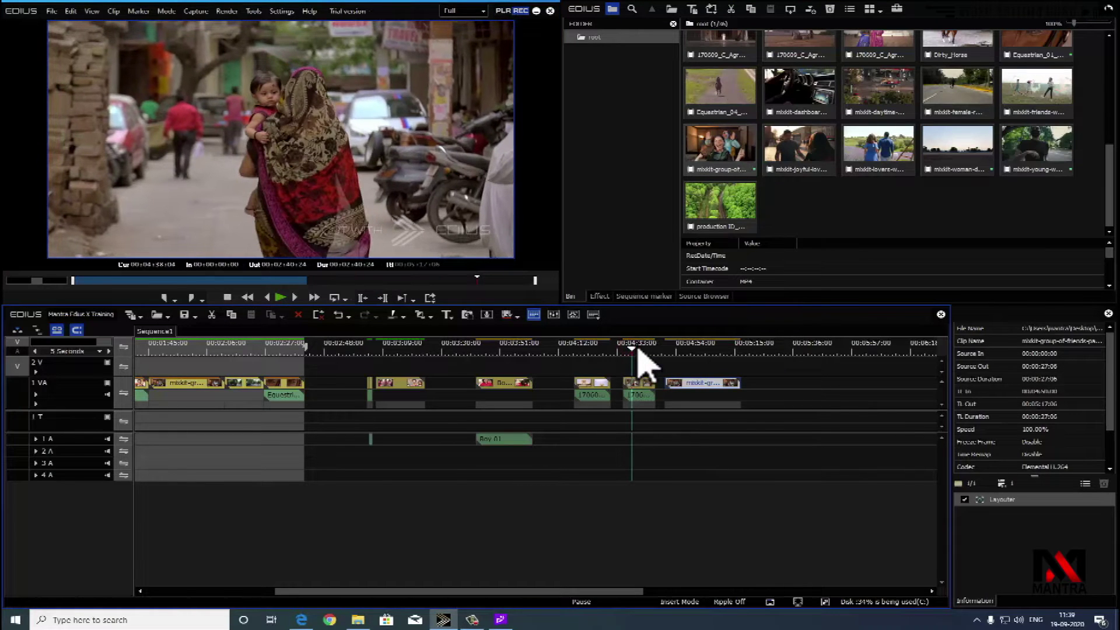
Create a QuickTitler title with "MANTRA" on the first line and "Video Editing" on the second
{"action": "left_click_drag", "start_coordinate": [636, 350], "coordinate": [635, 350]}
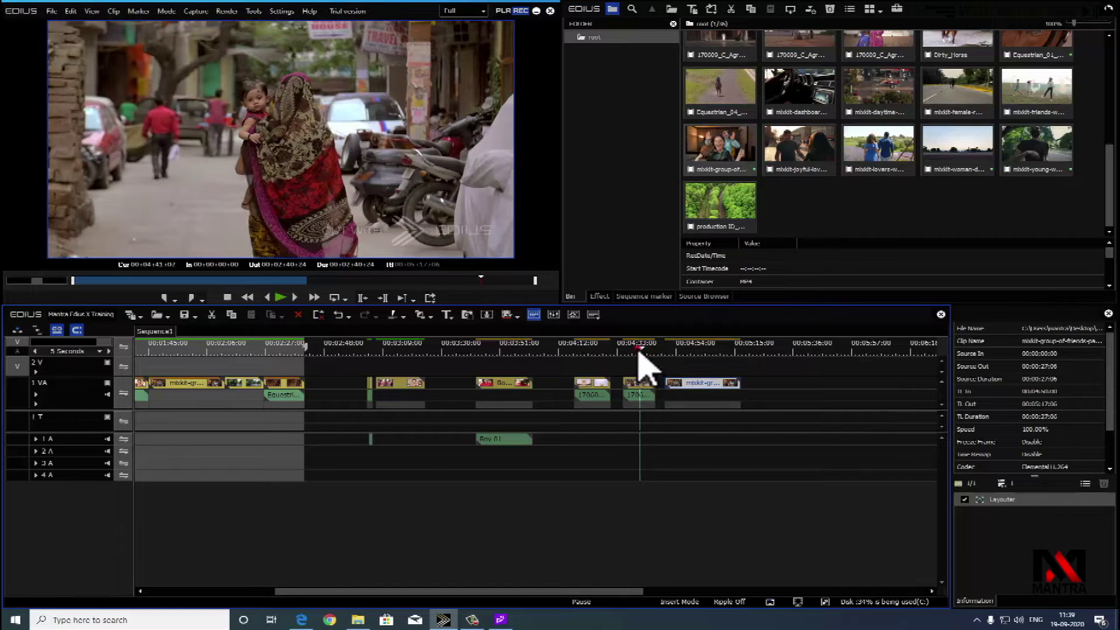
{"action": "left_click", "coordinate": [641, 392]}
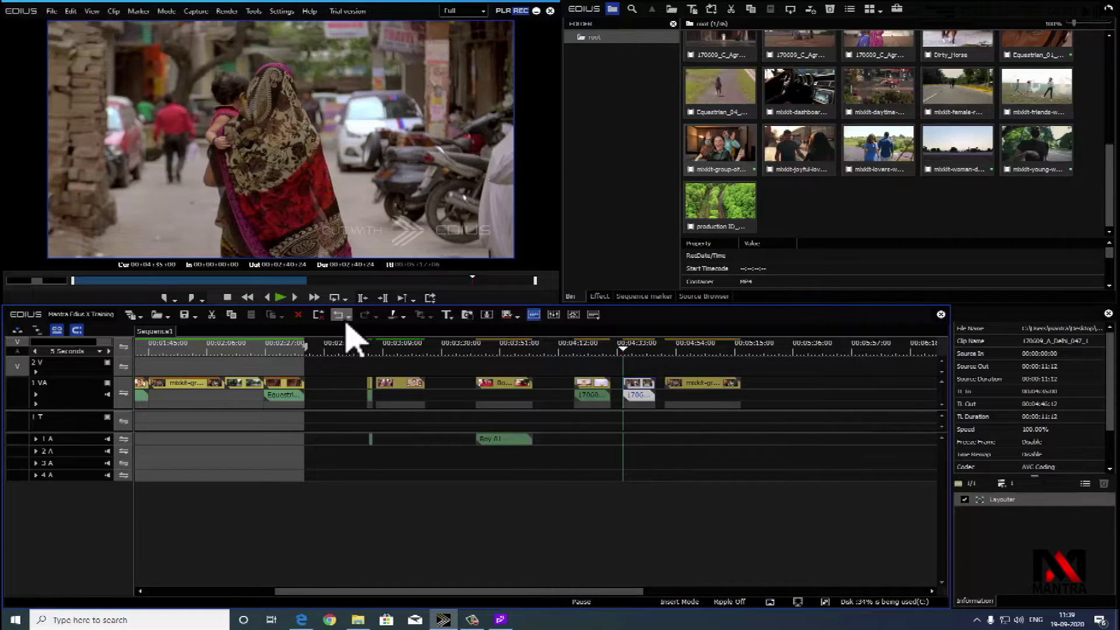
{"action": "left_click", "coordinate": [449, 318]}
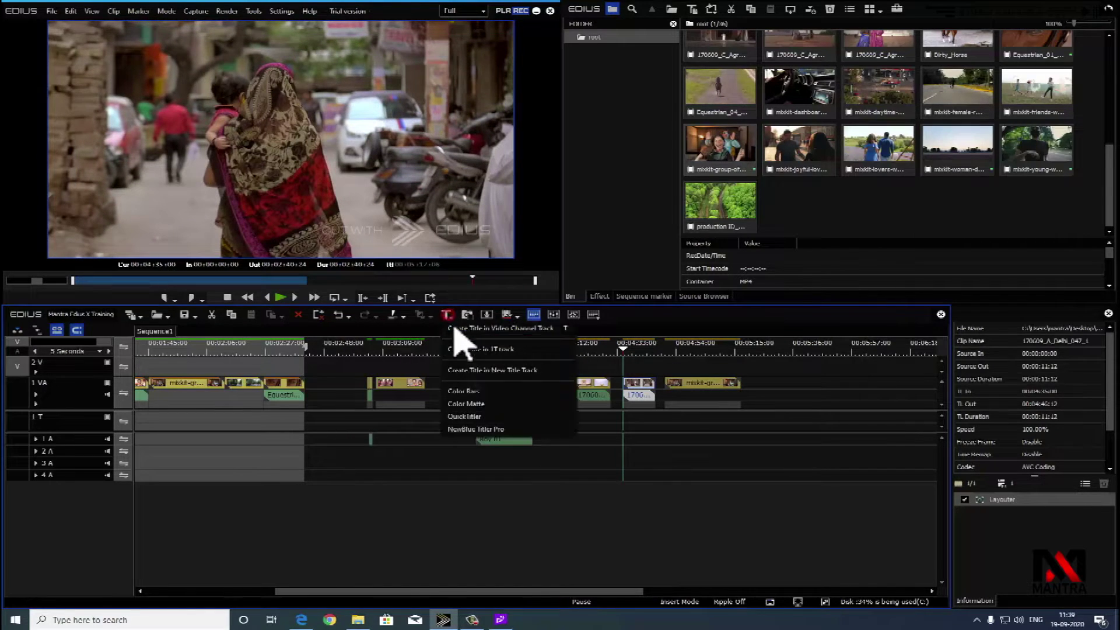
{"action": "left_click", "coordinate": [497, 420]}
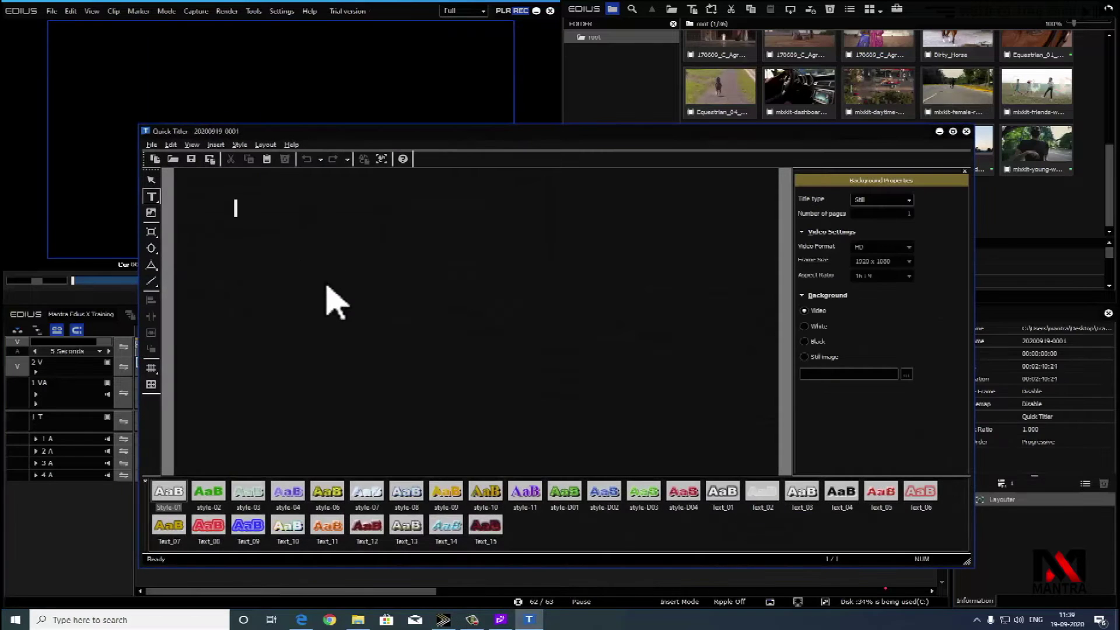
{"action": "type", "text": "MANTRA"}
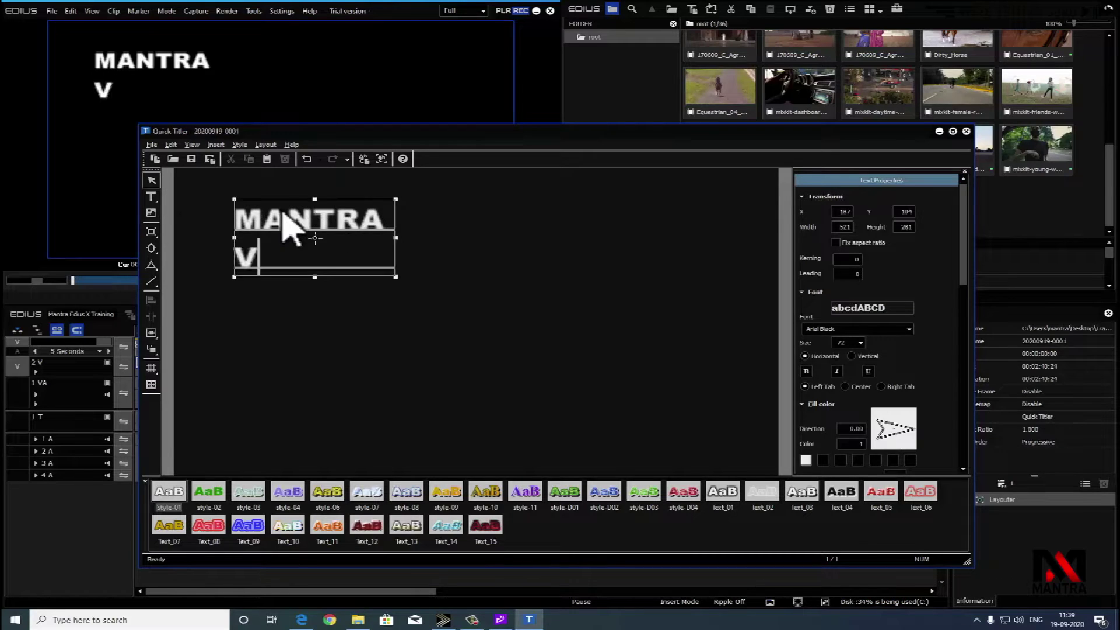
{"action": "key", "text": "Return"}
{"action": "type", "text": "Video Editin"}
Set the font size of the word "MANTRA" to 110
{"action": "left_click", "coordinate": [384, 210]}
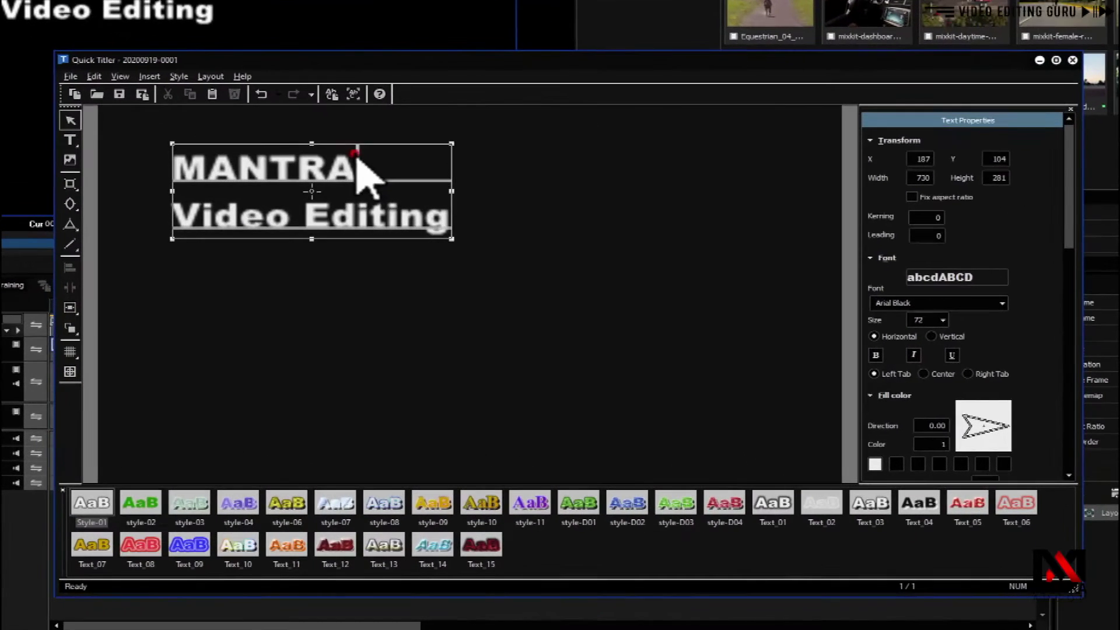
{"action": "left_click_drag", "start_coordinate": [358, 174], "coordinate": [167, 167]}
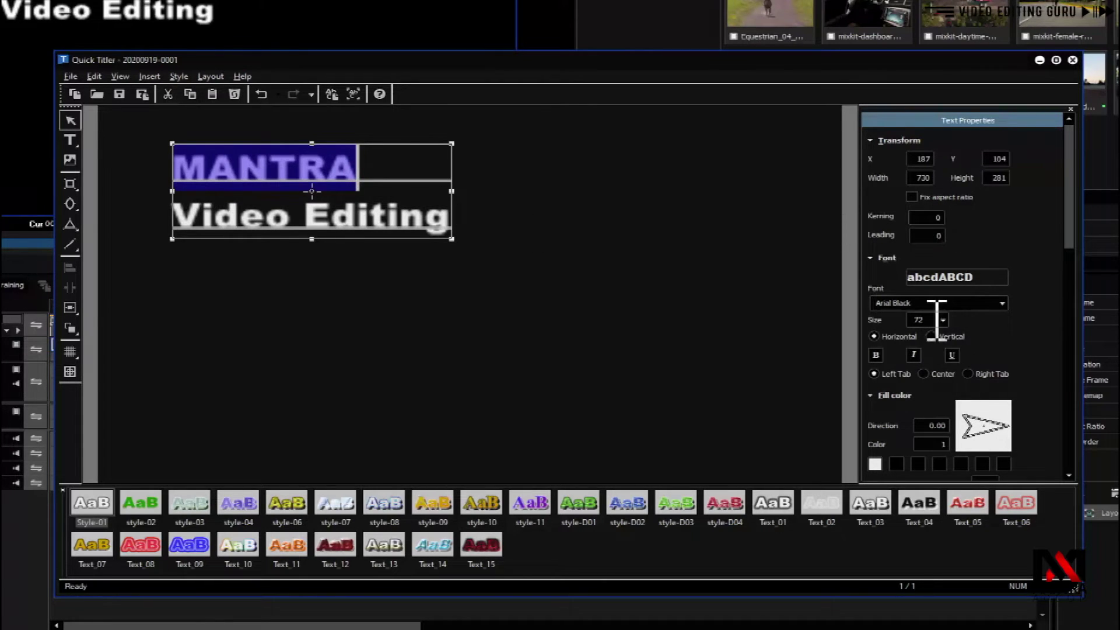
{"action": "type", "text": "80"}
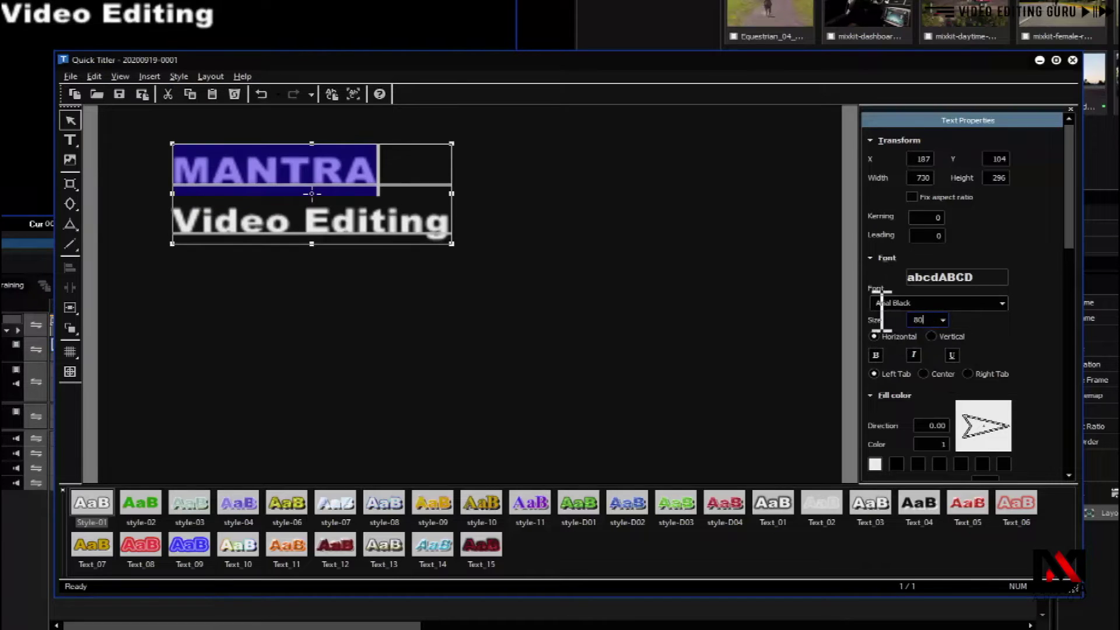
{"action": "type", "text": "100"}
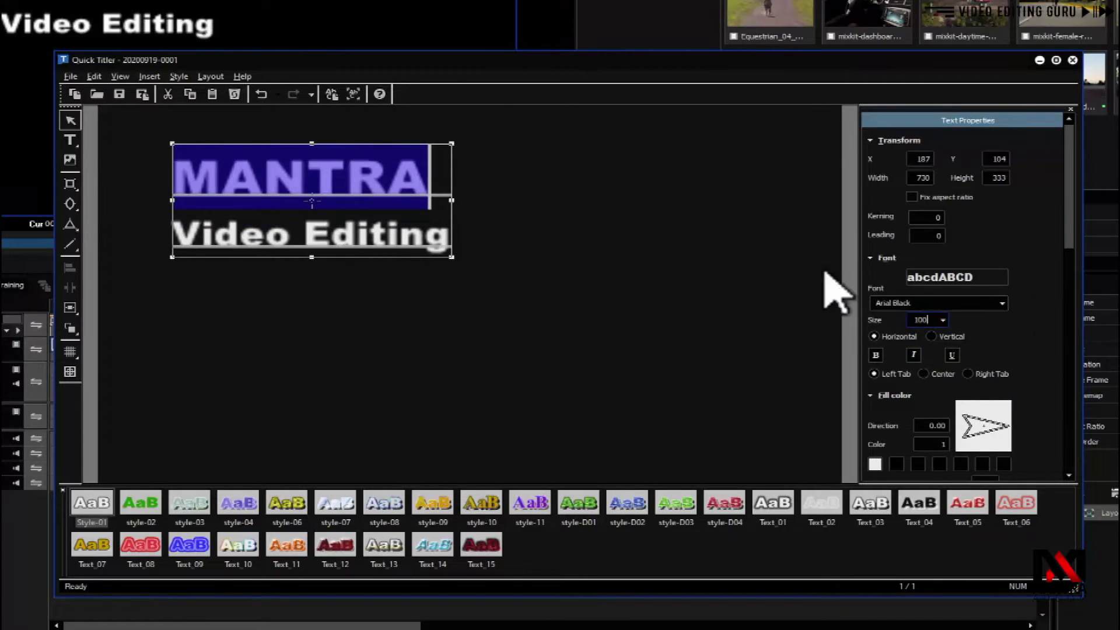
{"action": "type", "text": "110"}
Move the title text near the frame's centre, at about X 590, Y 264, and save the title
{"action": "left_click", "coordinate": [72, 121]}
{"action": "left_click_drag", "start_coordinate": [395, 185], "coordinate": [537, 254]}
{"action": "left_click", "coordinate": [1073, 61]}
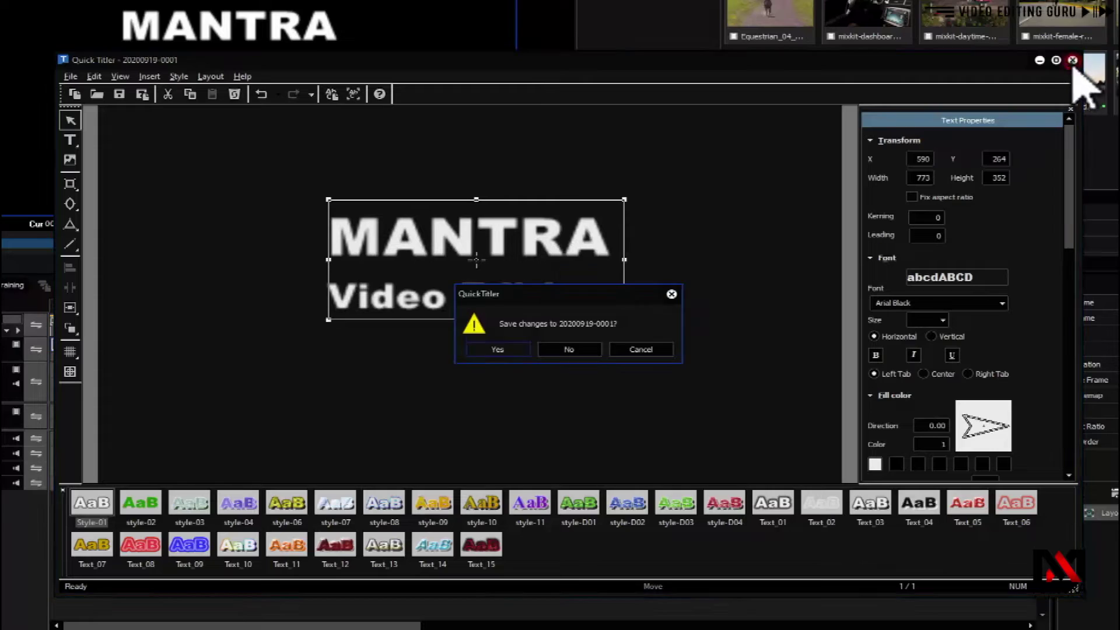
{"action": "left_click", "coordinate": [514, 350]}
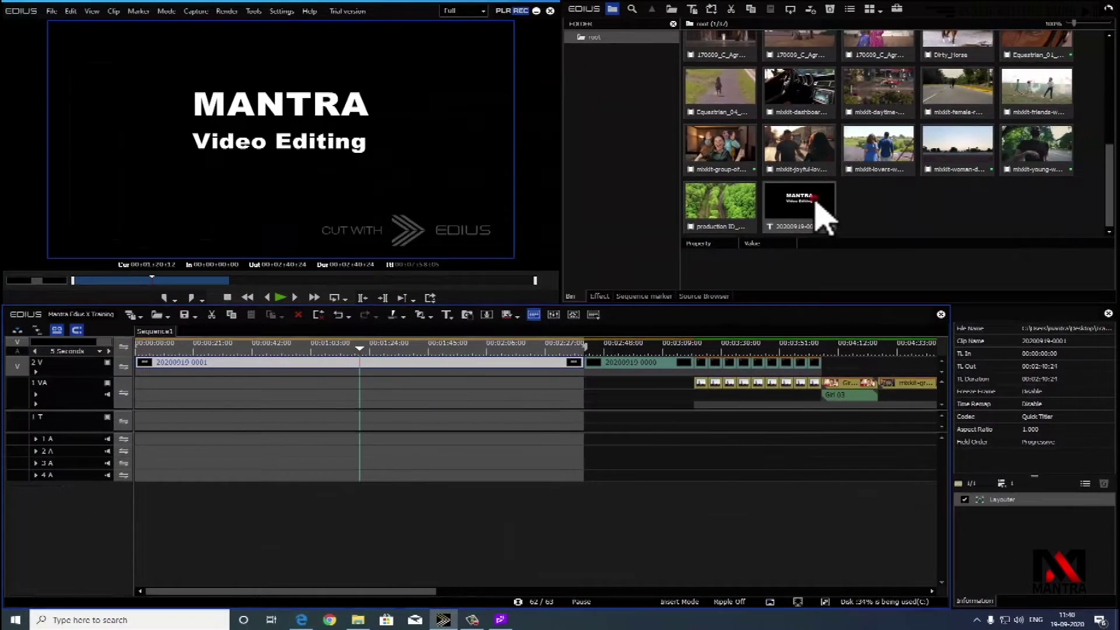
Place the new title on the 2 V track above the woman-and-child street clip and extend it to the clip's end
{"action": "left_click_drag", "start_coordinate": [493, 590], "coordinate": [632, 591]}
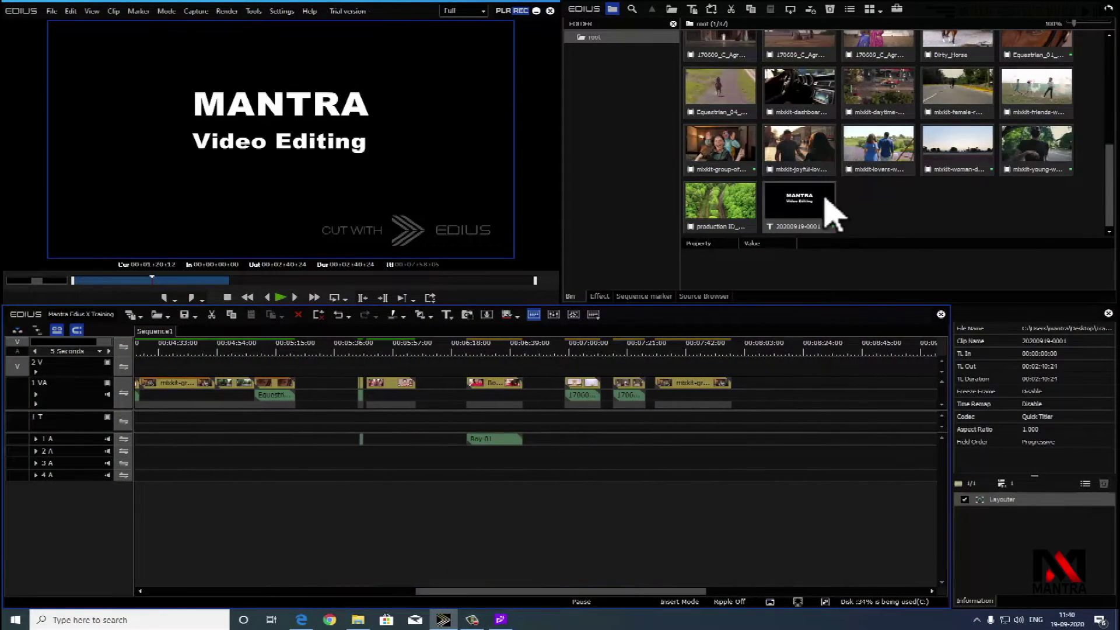
{"action": "mouse_move", "coordinate": [626, 363]}
{"action": "left_mouse_down"}
{"action": "mouse_move", "coordinate": [638, 370]}
{"action": "mouse_move", "coordinate": [622, 351]}
{"action": "left_mouse_up"}
{"action": "left_click", "coordinate": [631, 361]}
Shrink the title text to about 555 wide, move it beside the child at about X 217, Y 206, and save it
{"action": "double_click", "coordinate": [632, 365]}
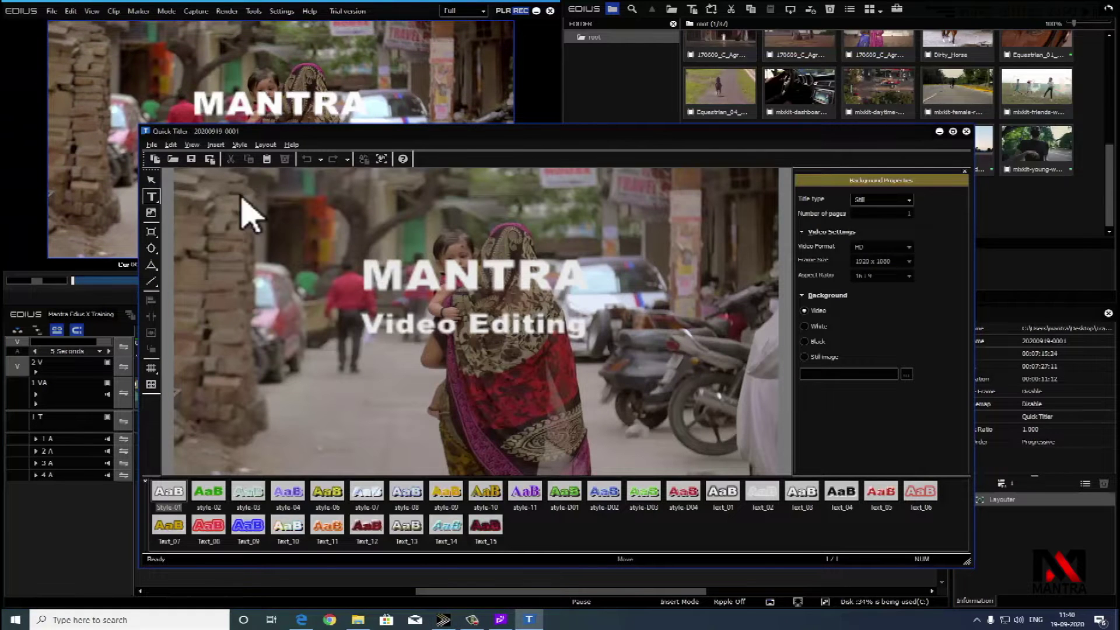
{"action": "left_click", "coordinate": [546, 308]}
{"action": "left_click_drag", "start_coordinate": [602, 342], "coordinate": [544, 315]}
{"action": "left_click_drag", "start_coordinate": [504, 283], "coordinate": [377, 259]}
{"action": "left_click_drag", "start_coordinate": [416, 297], "coordinate": [399, 264]}
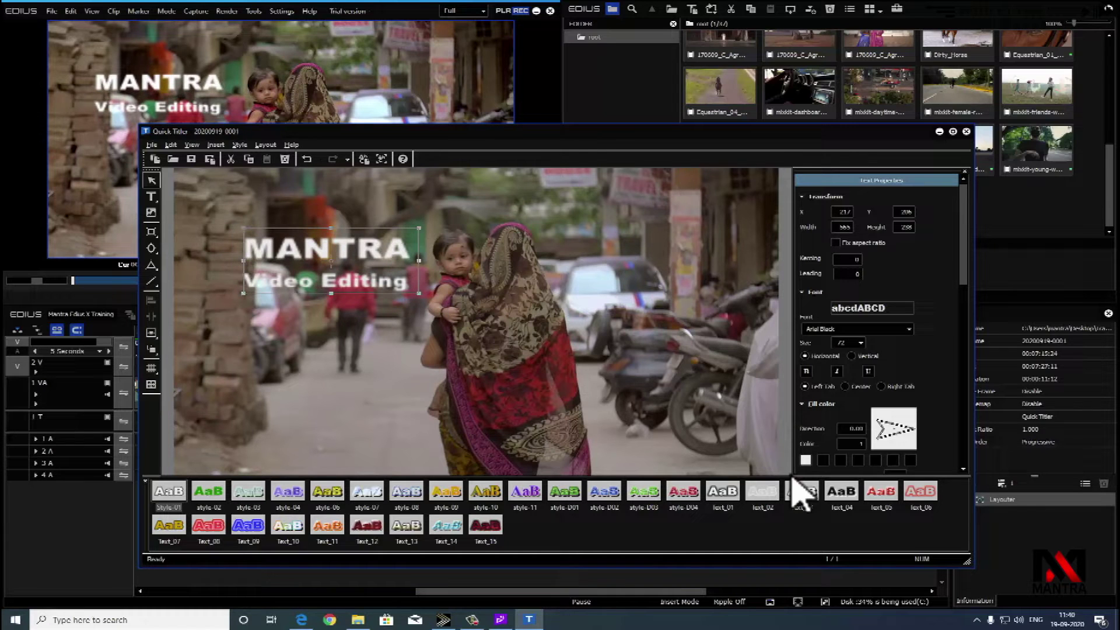
{"action": "left_click", "coordinate": [968, 132]}
{"action": "left_click", "coordinate": [516, 368]}
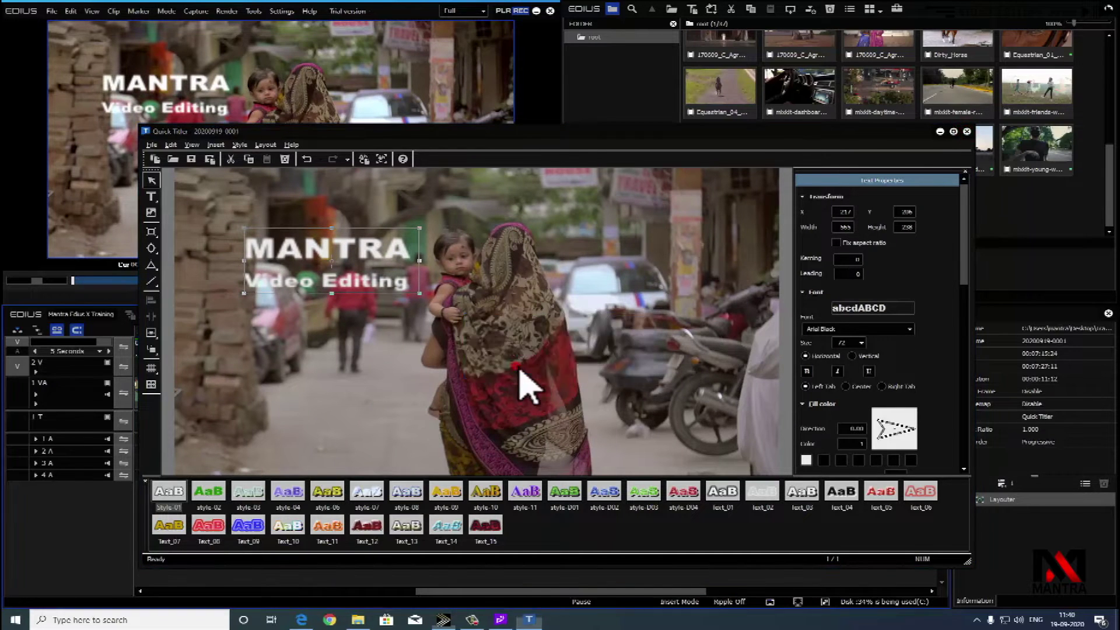
Open the street clip title's Layouter and set its tracking to Chase Mode
{"action": "double_click", "coordinate": [1004, 499]}
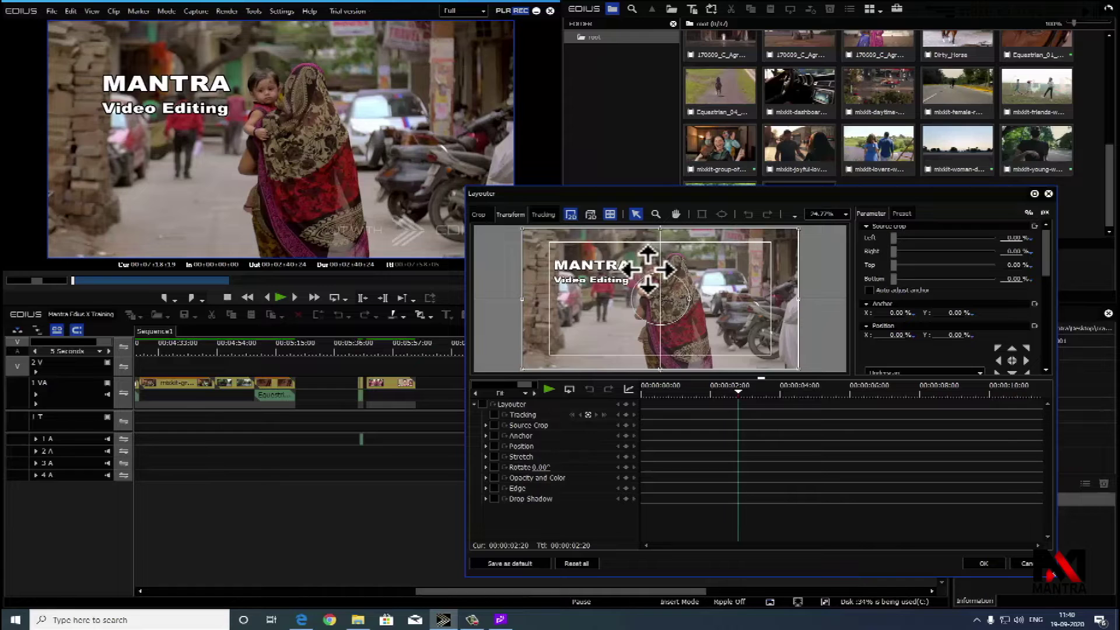
{"action": "left_click", "coordinate": [541, 215]}
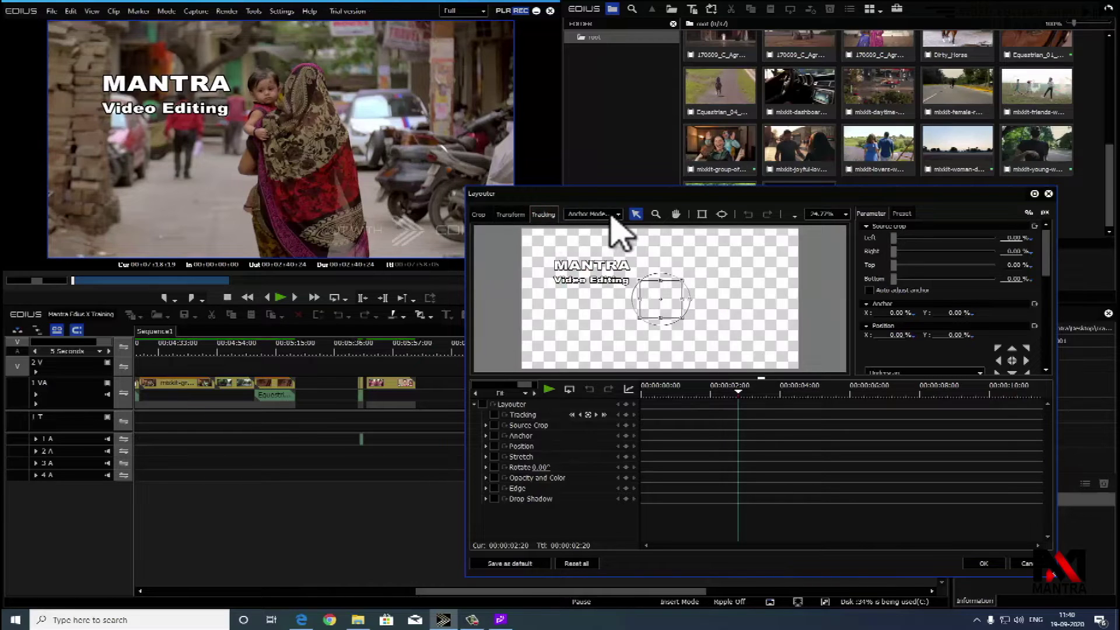
{"action": "left_click", "coordinate": [601, 239]}
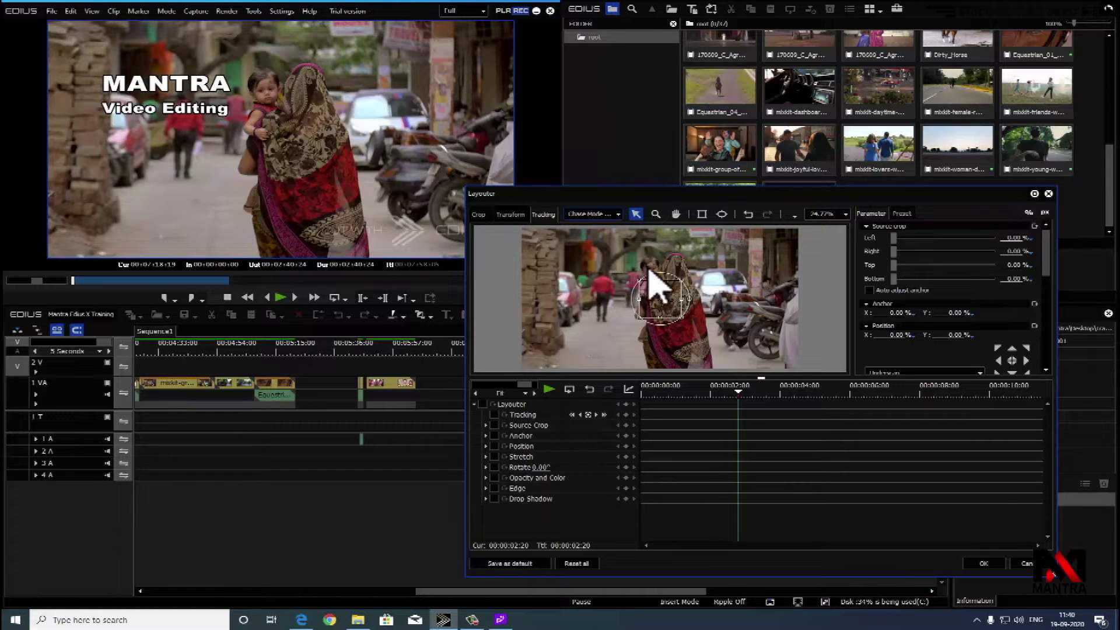
Position the tracking frame over the woman's upper back at 00:00:00:23
{"action": "left_click_drag", "start_coordinate": [737, 392], "coordinate": [640, 390]}
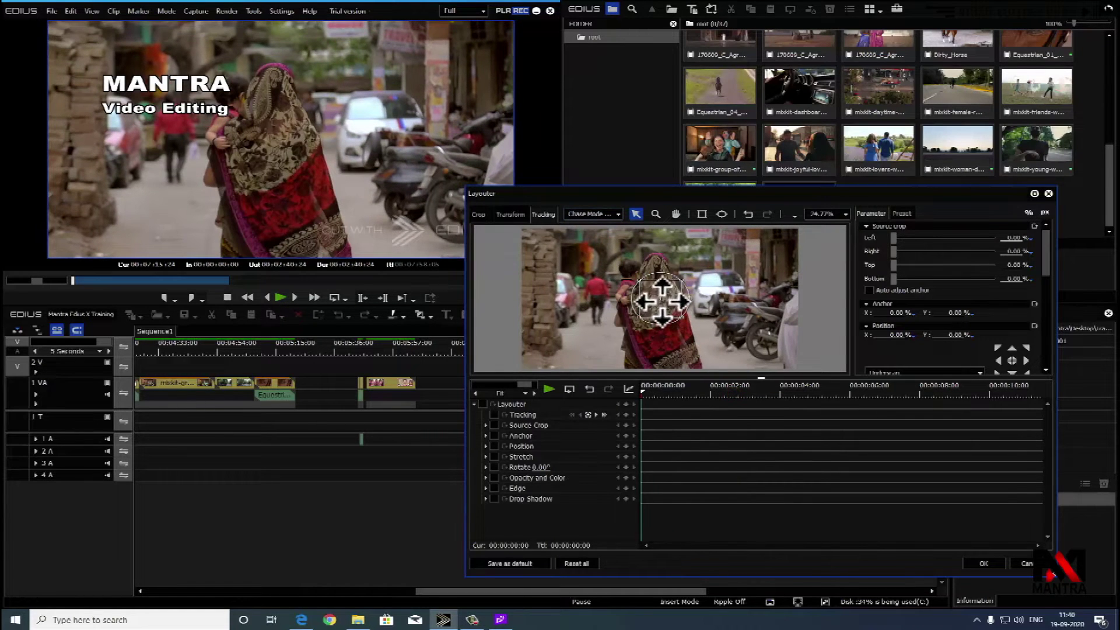
{"action": "left_click", "coordinate": [652, 395]}
{"action": "left_click_drag", "start_coordinate": [654, 396], "coordinate": [723, 394]}
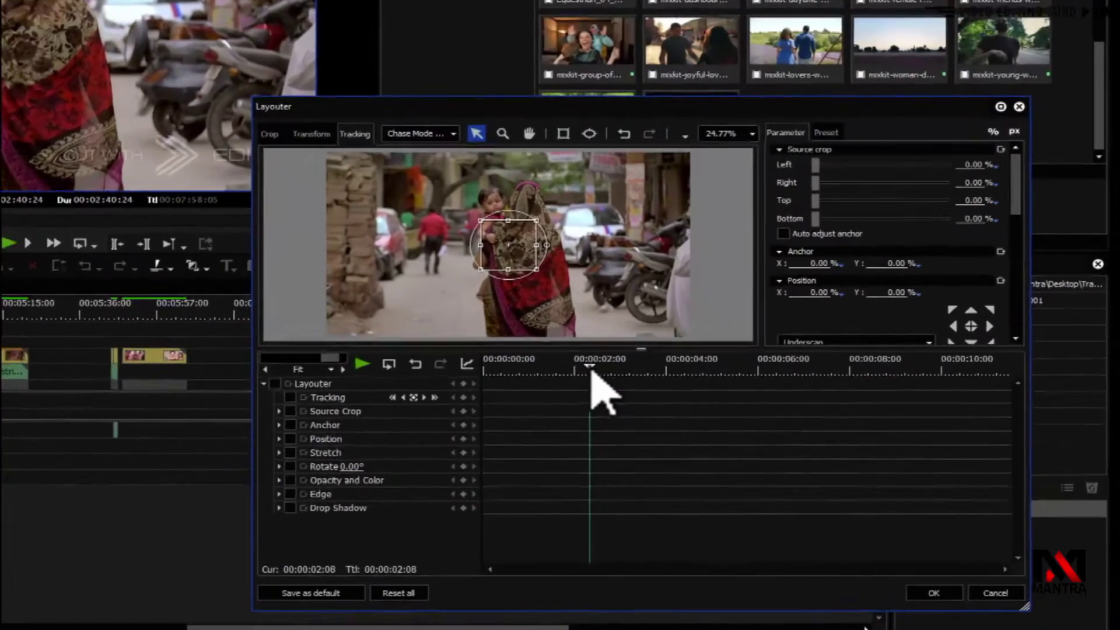
{"action": "left_click_drag", "start_coordinate": [591, 370], "coordinate": [577, 374]}
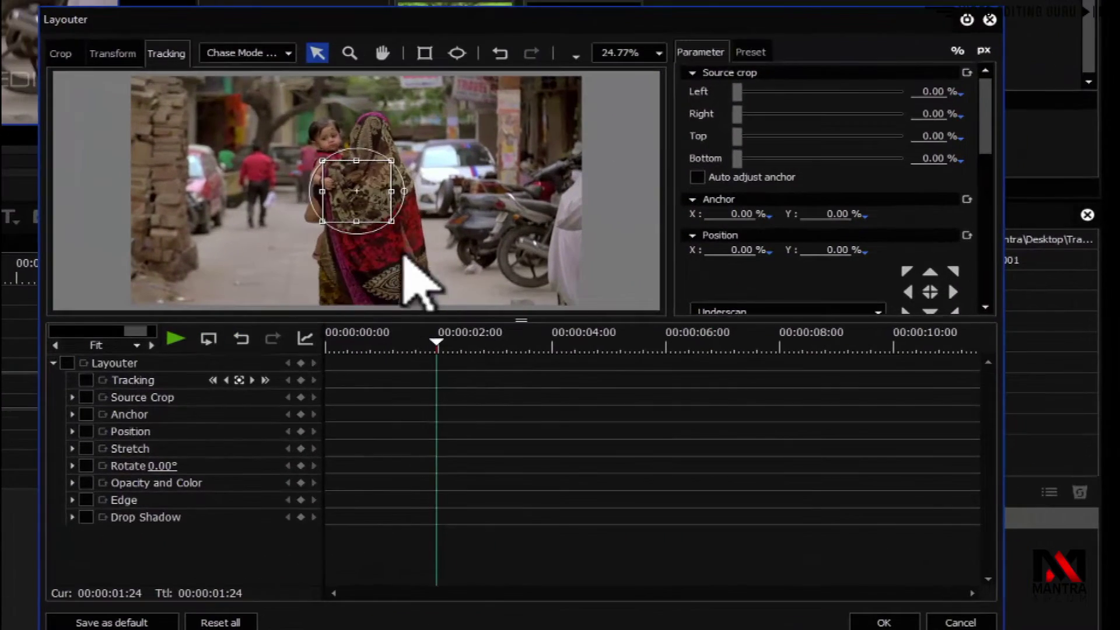
{"action": "left_click_drag", "start_coordinate": [515, 243], "coordinate": [500, 217]}
{"action": "mouse_move", "coordinate": [346, 155]}
{"action": "left_mouse_down"}
{"action": "mouse_move", "coordinate": [333, 142]}
{"action": "mouse_move", "coordinate": [350, 157]}
{"action": "left_mouse_up"}
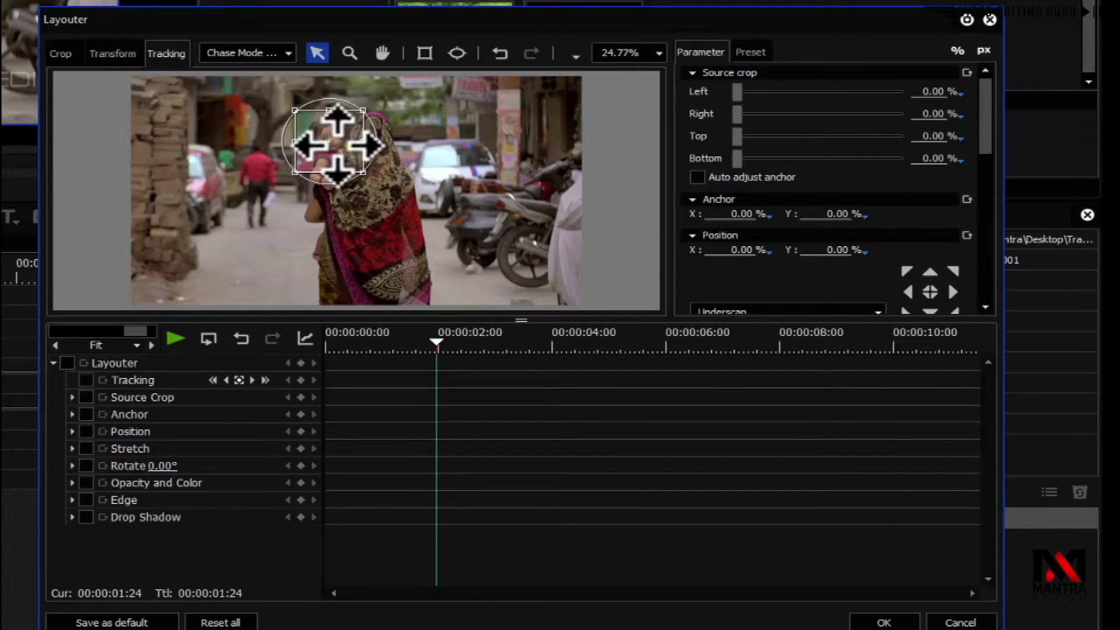
{"action": "left_click_drag", "start_coordinate": [337, 144], "coordinate": [365, 195]}
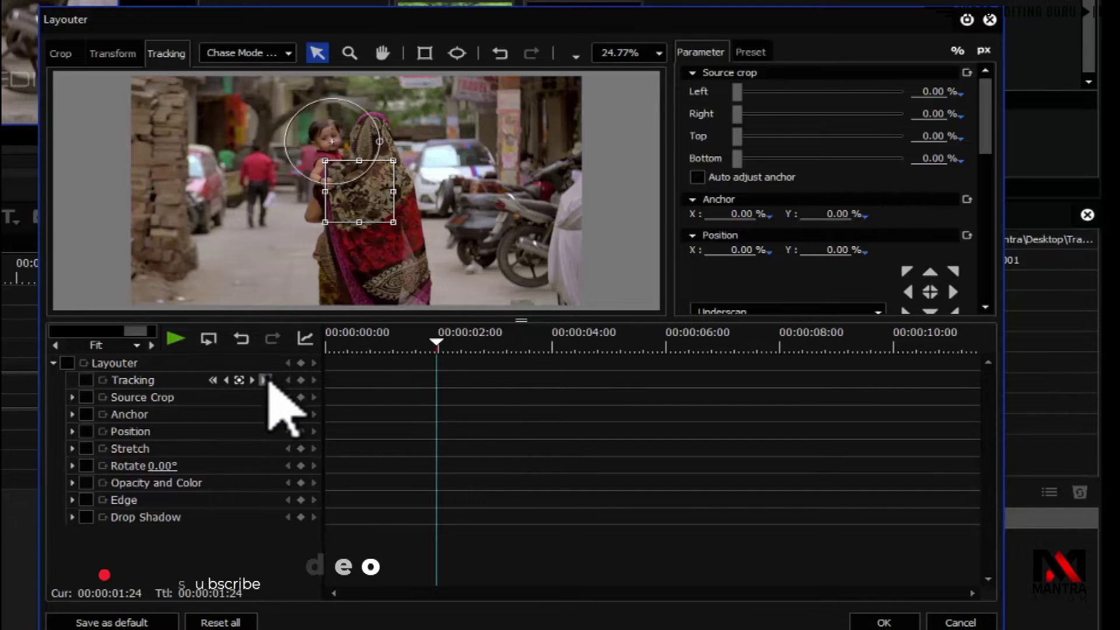
{"action": "left_click", "coordinate": [432, 337]}
{"action": "left_click_drag", "start_coordinate": [434, 340], "coordinate": [440, 340]}
{"action": "left_click_drag", "start_coordinate": [380, 237], "coordinate": [339, 195]}
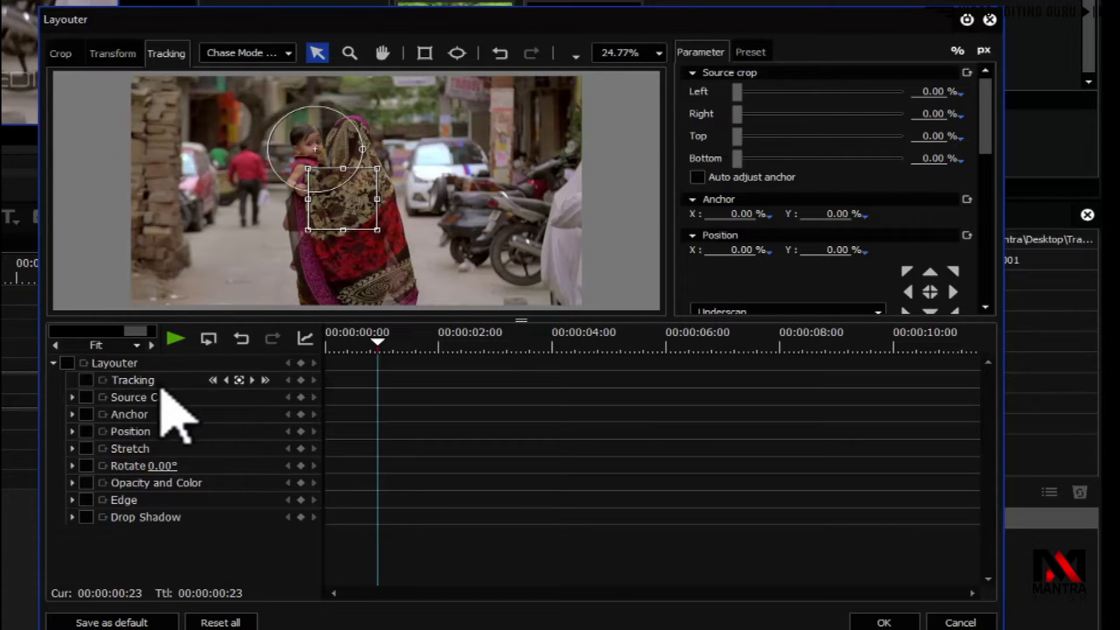
Track the framed area forward through to the clip's end and apply the title's layout
{"action": "left_click", "coordinate": [266, 380]}
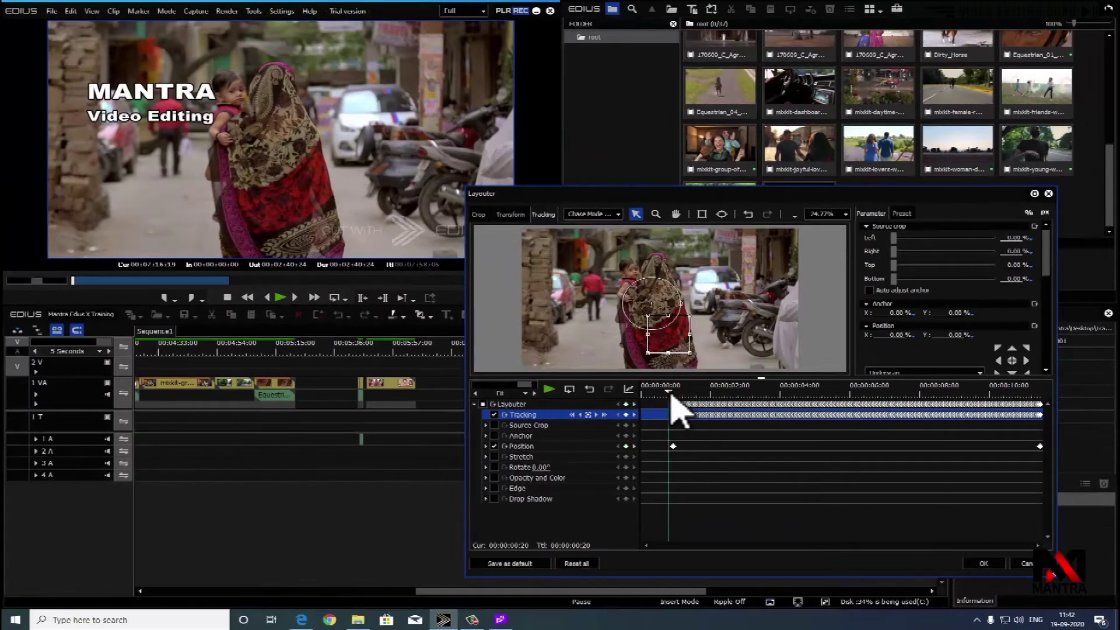
{"action": "key", "text": "space"}
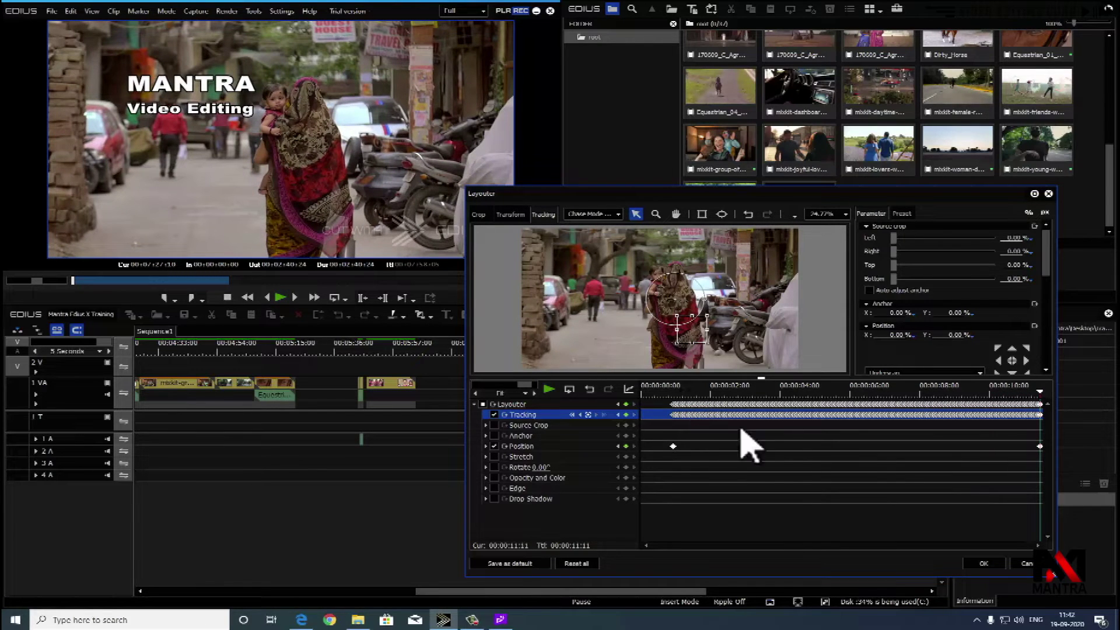
{"action": "left_click", "coordinate": [984, 564]}
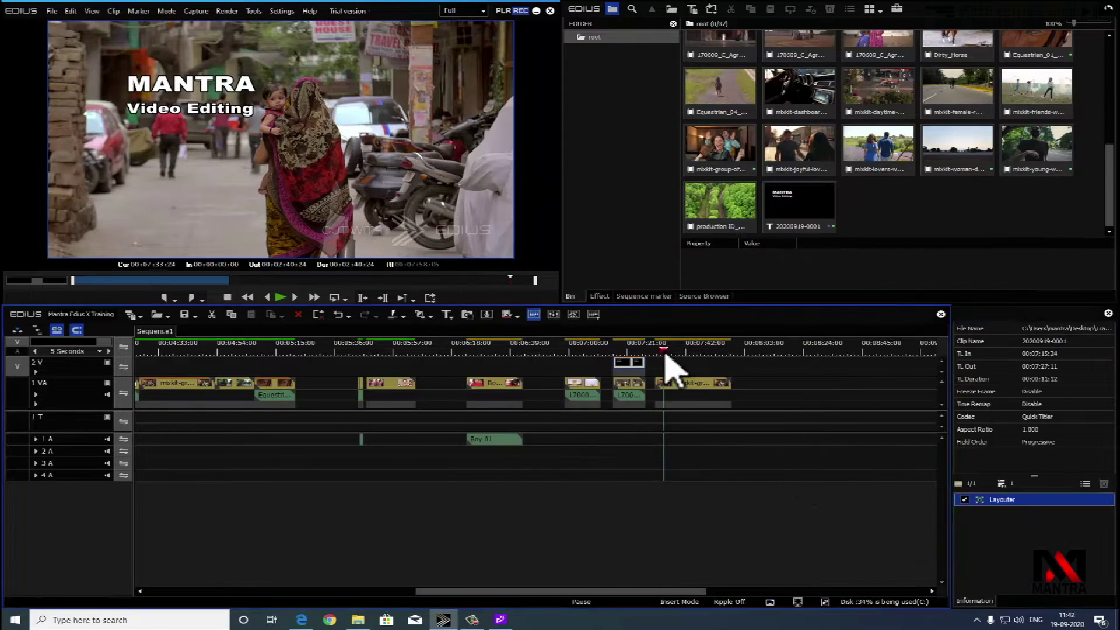
Place the MANTRA title on 2 V above the mixkit-group-of-friends clip and extend it to that clip's end
{"action": "left_click", "coordinate": [675, 352]}
{"action": "left_click_drag", "start_coordinate": [792, 200], "coordinate": [659, 368]}
{"action": "left_click_drag", "start_coordinate": [668, 364], "coordinate": [711, 367]}
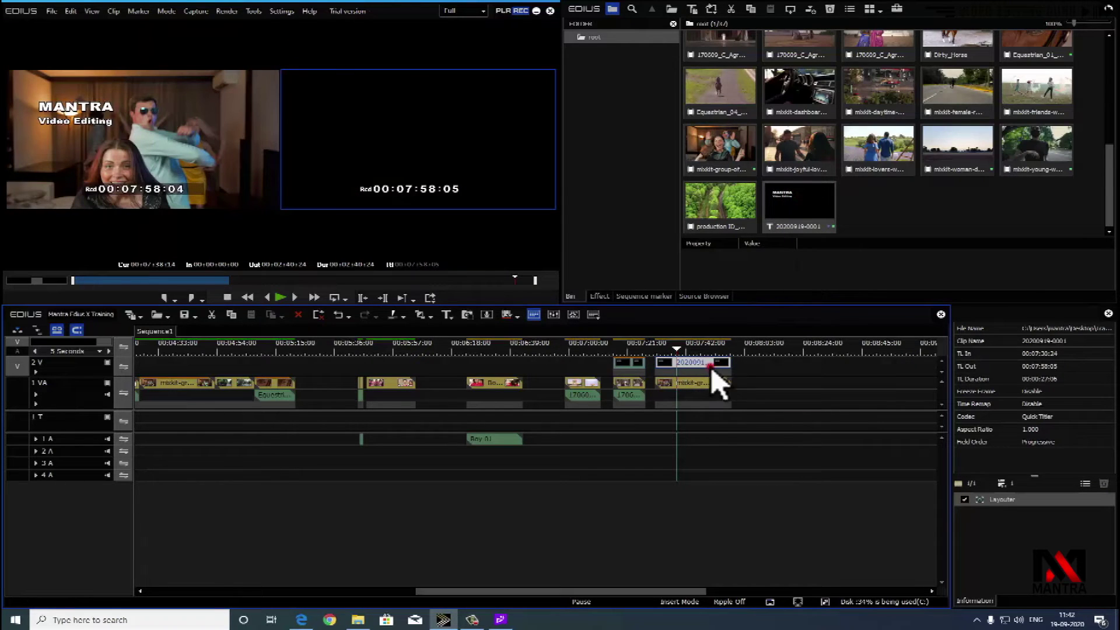
Try to track the woman's face forward from 00:00:07:15 in the group-of-friends title's Layouter, using Chase Mode
{"action": "double_click", "coordinate": [1006, 501]}
{"action": "left_click", "coordinate": [609, 215]}
{"action": "left_click", "coordinate": [608, 237]}
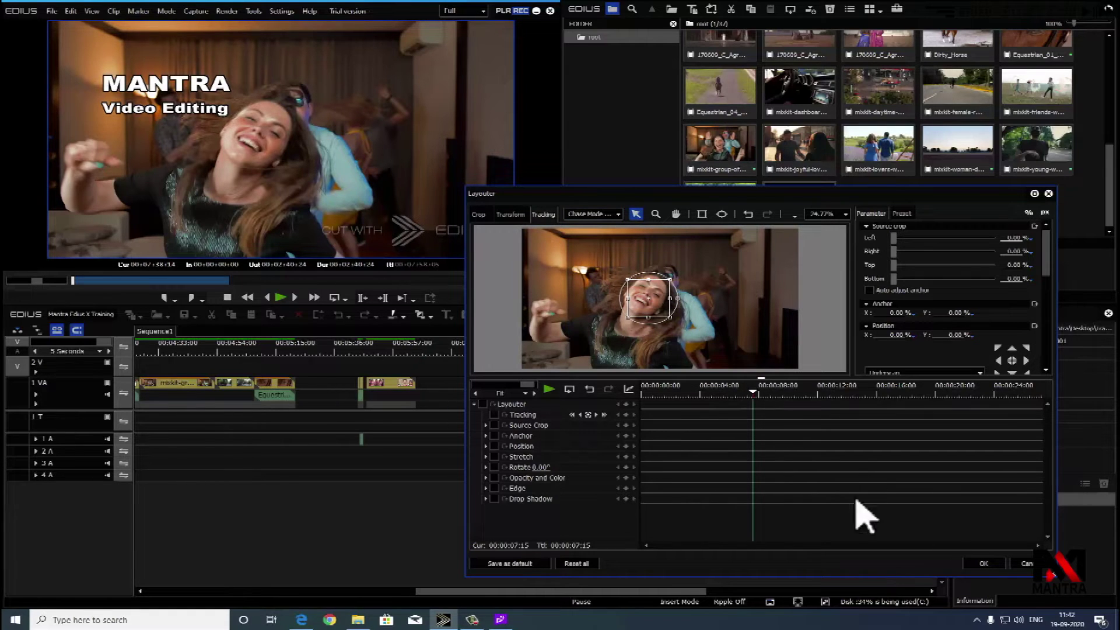
{"action": "left_click", "coordinate": [605, 415]}
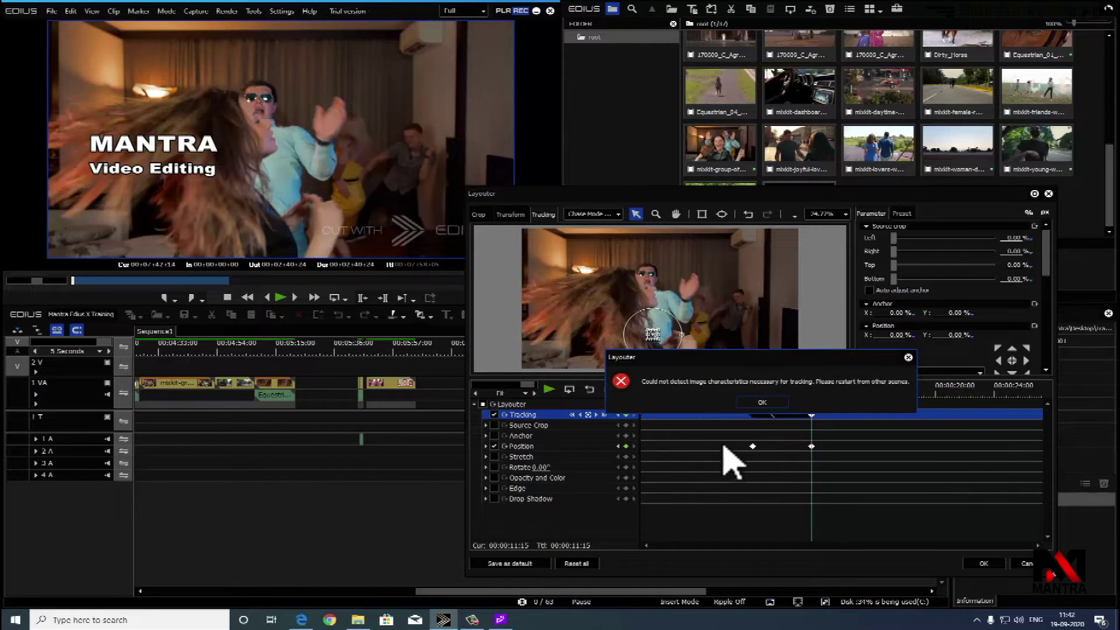
{"action": "left_click", "coordinate": [772, 405]}
Play back and scrub the tracked section to examine how the title follows the woman's face
{"action": "left_click_drag", "start_coordinate": [745, 392], "coordinate": [751, 388]}
{"action": "key", "text": "space"}
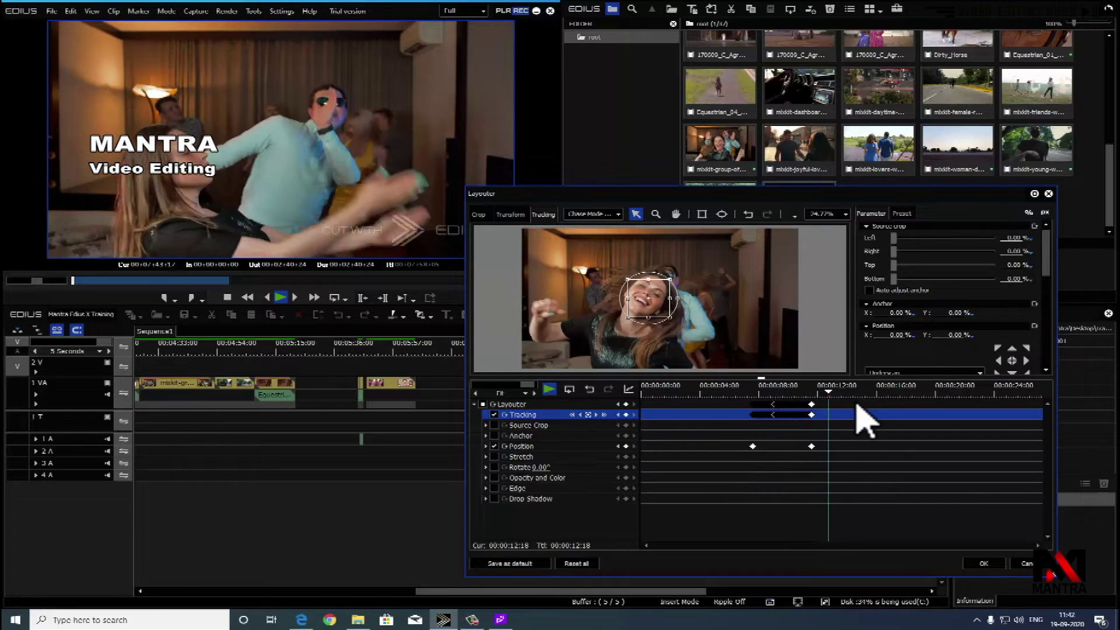
{"action": "key", "text": "space"}
{"action": "left_click_drag", "start_coordinate": [769, 402], "coordinate": [808, 402]}
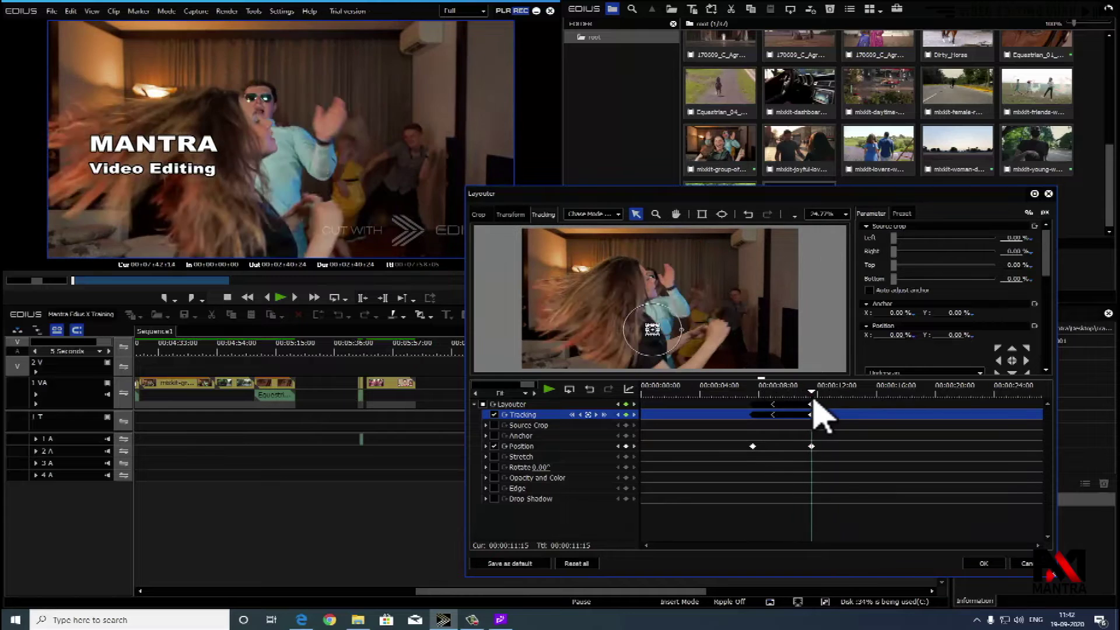
{"action": "left_click_drag", "start_coordinate": [816, 401], "coordinate": [755, 400]}
{"action": "key", "text": "space"}
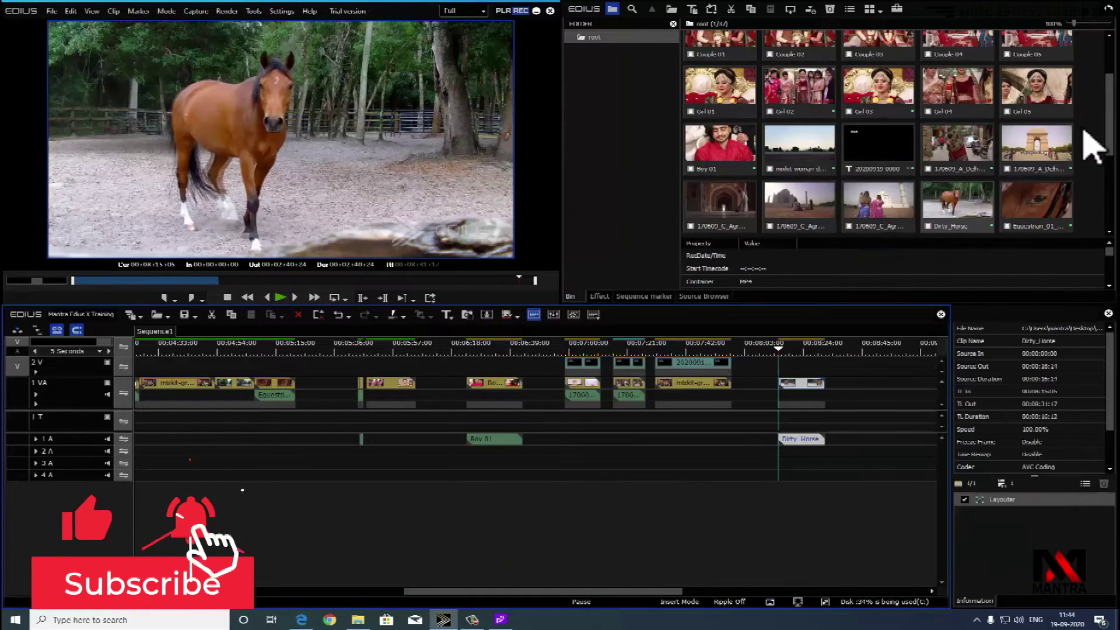
Place the MANTRA title on 2 V above the Dirty_Horse clip and open its Layouter
{"action": "left_click_drag", "start_coordinate": [1106, 101], "coordinate": [1107, 172]}
{"action": "left_click_drag", "start_coordinate": [799, 204], "coordinate": [823, 365]}
{"action": "key", "text": "F7"}
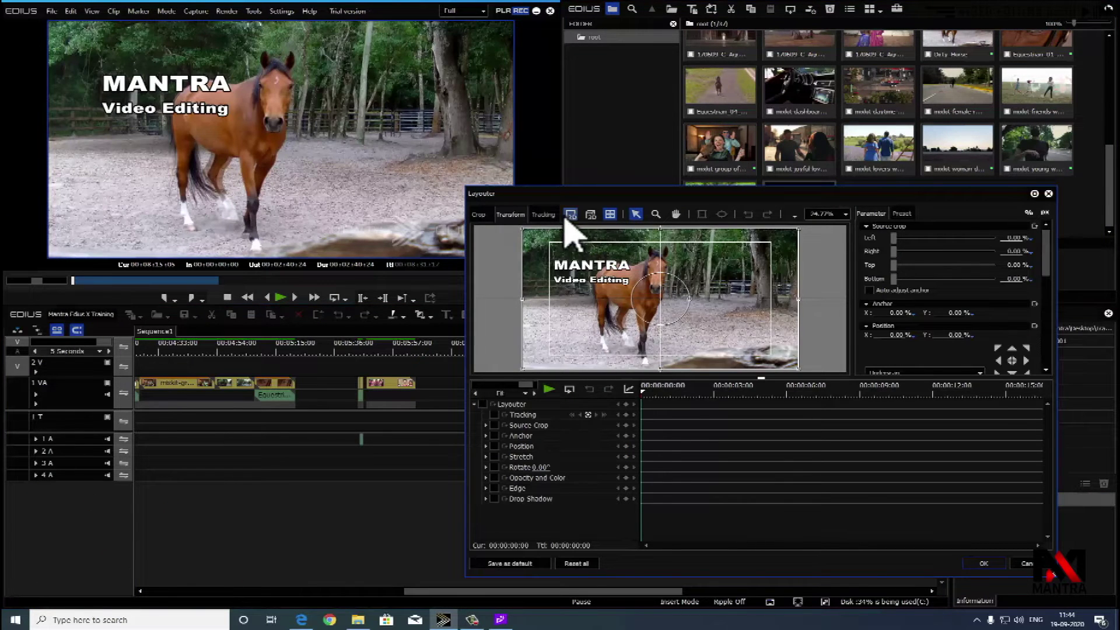
Track the horse's head forward from the first frame to the clip's end in Chase Mode
{"action": "left_click", "coordinate": [543, 214]}
{"action": "left_click", "coordinate": [593, 214]}
{"action": "left_click", "coordinate": [606, 232]}
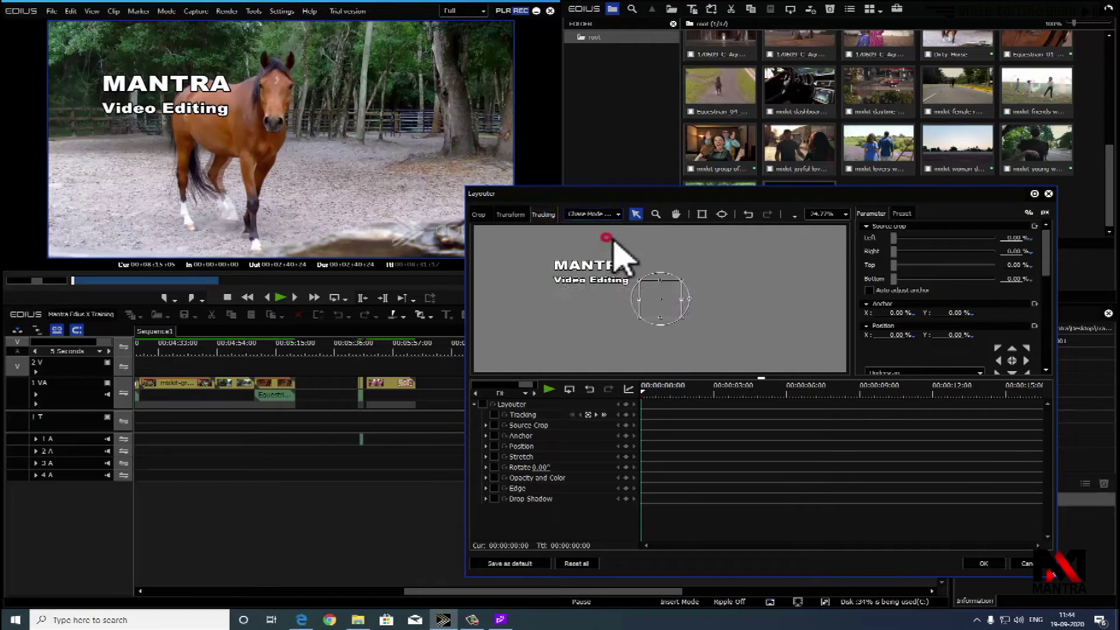
{"action": "left_click_drag", "start_coordinate": [665, 303], "coordinate": [659, 289]}
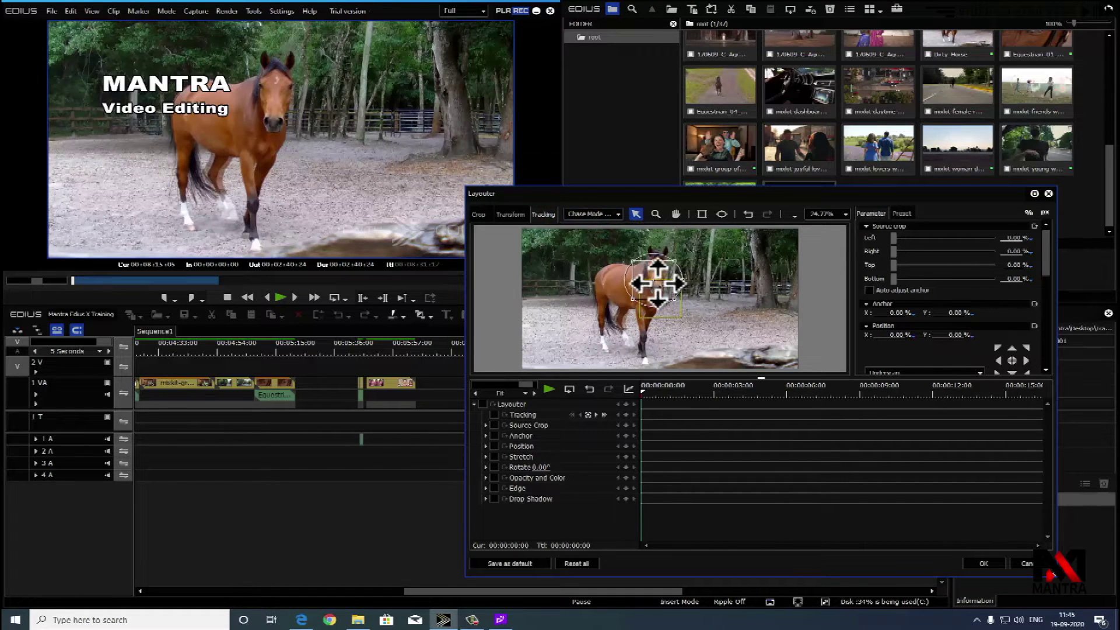
{"action": "left_click", "coordinate": [605, 415]}
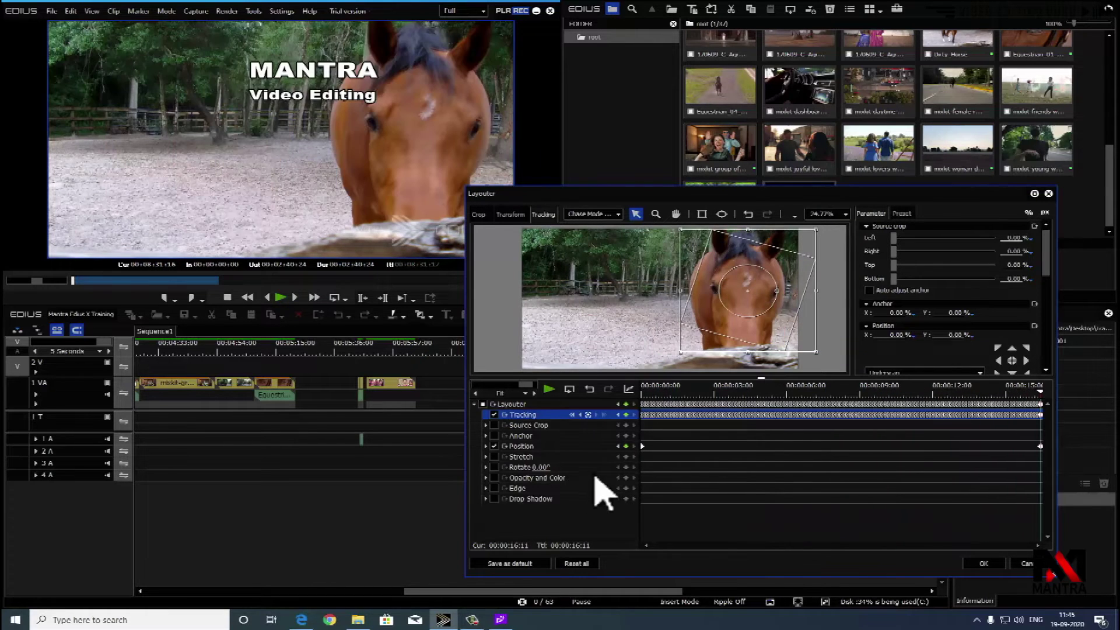
Play back the tracked title over the walking horse and apply its layout
{"action": "left_click_drag", "start_coordinate": [666, 390], "coordinate": [617, 396]}
{"action": "key", "text": "space"}
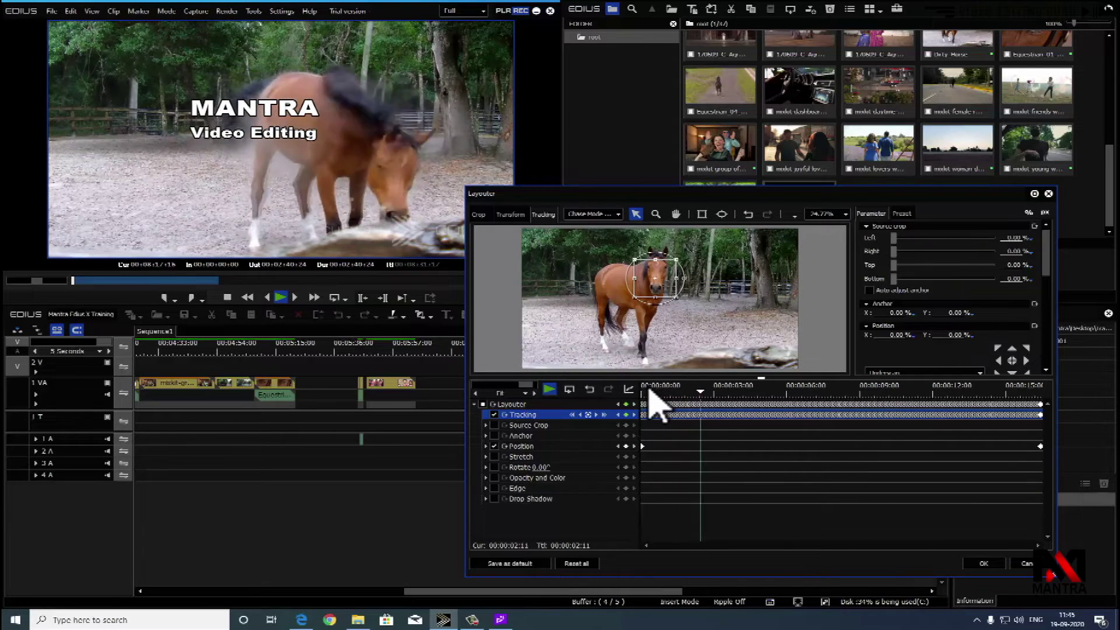
{"action": "mouse_move", "coordinate": [649, 390]}
{"action": "left_mouse_down"}
{"action": "mouse_move", "coordinate": [665, 388]}
{"action": "mouse_move", "coordinate": [638, 393]}
{"action": "mouse_move", "coordinate": [655, 396]}
{"action": "left_mouse_up"}
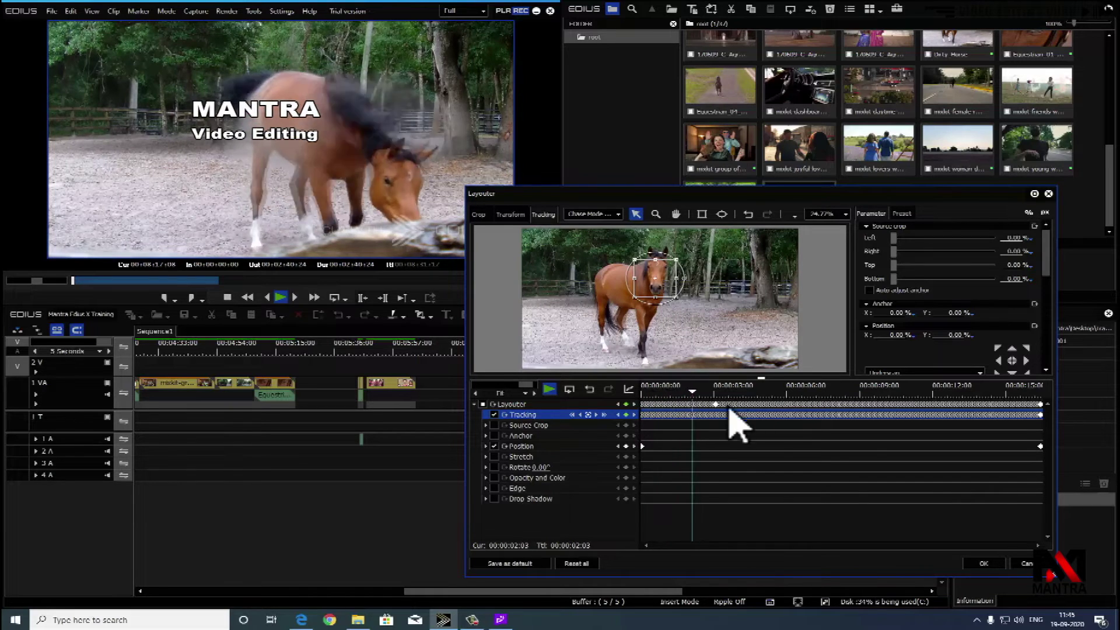
{"action": "left_click", "coordinate": [983, 561]}
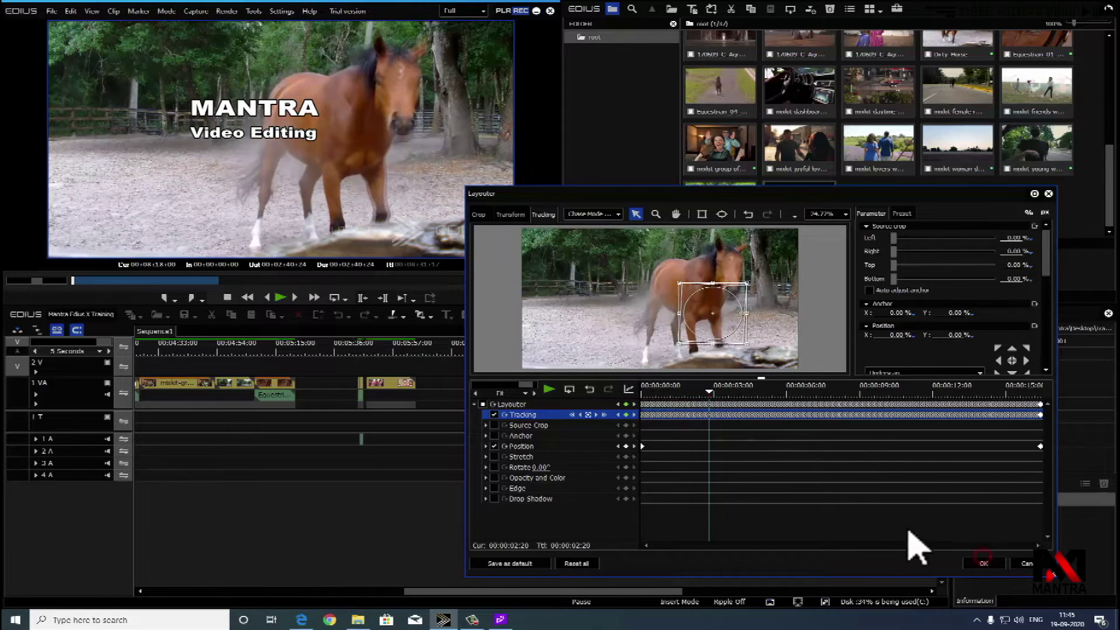
{"action": "left_click", "coordinate": [1002, 564]}
Place the Equestrian_01_Videvo clip on 1 VA at 00:08:46:17, after the Dirty_Horse clip
{"action": "left_click", "coordinate": [841, 353]}
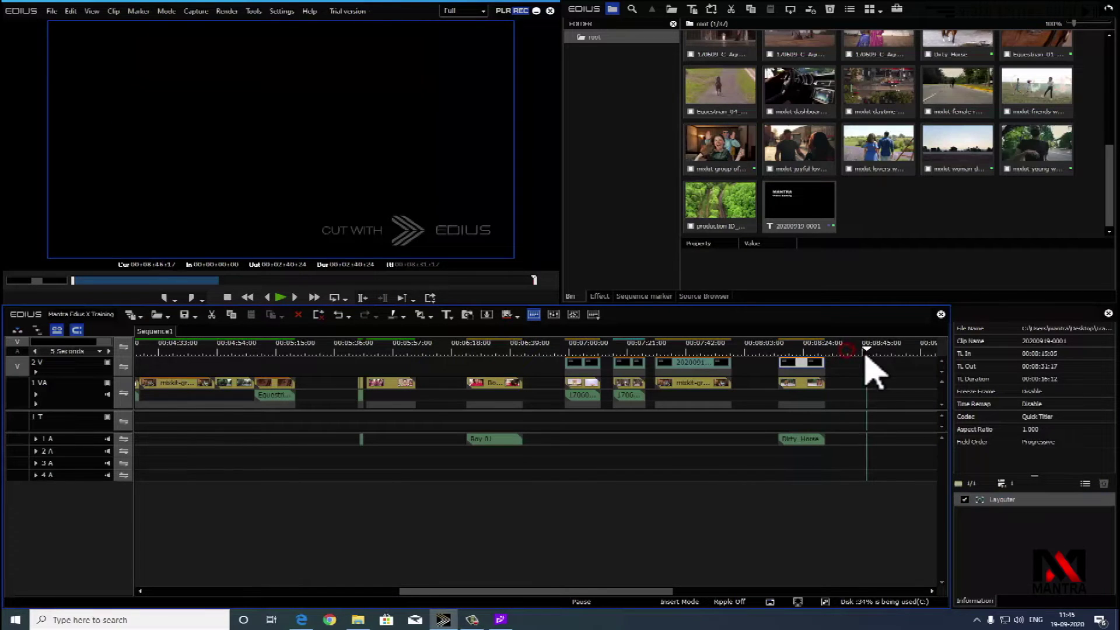
{"action": "scroll", "coordinate": [1039, 199], "scroll_direction": "up", "scroll_amount": 2}
{"action": "left_click_drag", "start_coordinate": [1057, 130], "coordinate": [892, 349]}
{"action": "scroll", "coordinate": [892, 348], "scroll_direction": "up", "scroll_amount": 2}
Play and scrub through the Equestrian_01_Videvo clip to examine how the horse's eye moves in the frame
{"action": "left_click_drag", "start_coordinate": [505, 348], "coordinate": [605, 349]}
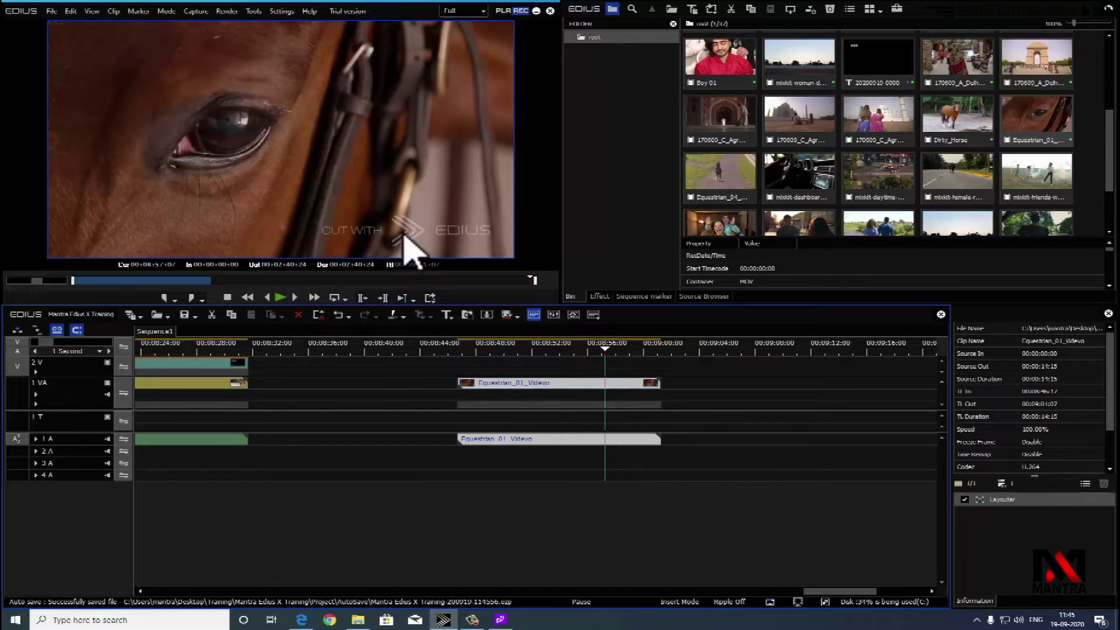
{"action": "left_click", "coordinate": [459, 345]}
{"action": "key", "text": "space"}
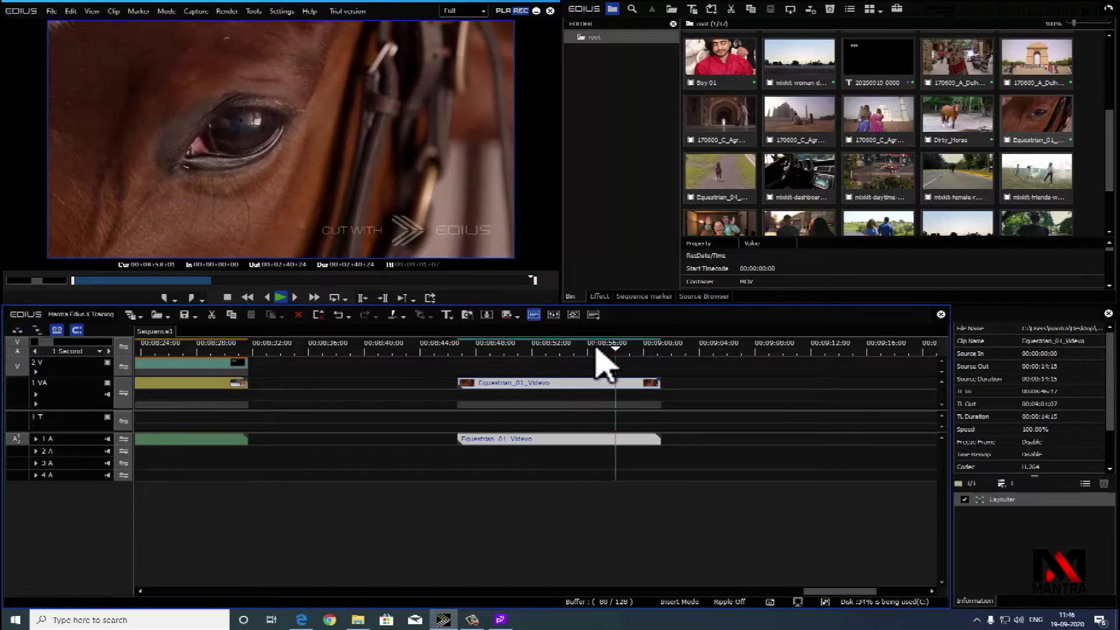
{"action": "key", "text": "space"}
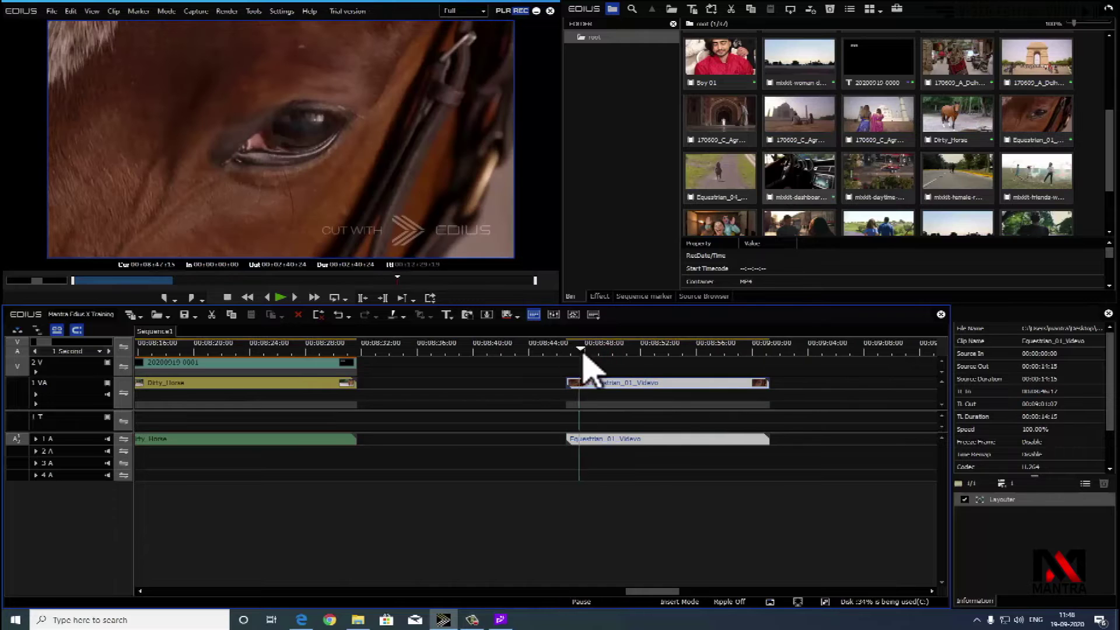
{"action": "left_click_drag", "start_coordinate": [584, 351], "coordinate": [673, 357]}
{"action": "left_click", "coordinate": [402, 182]}
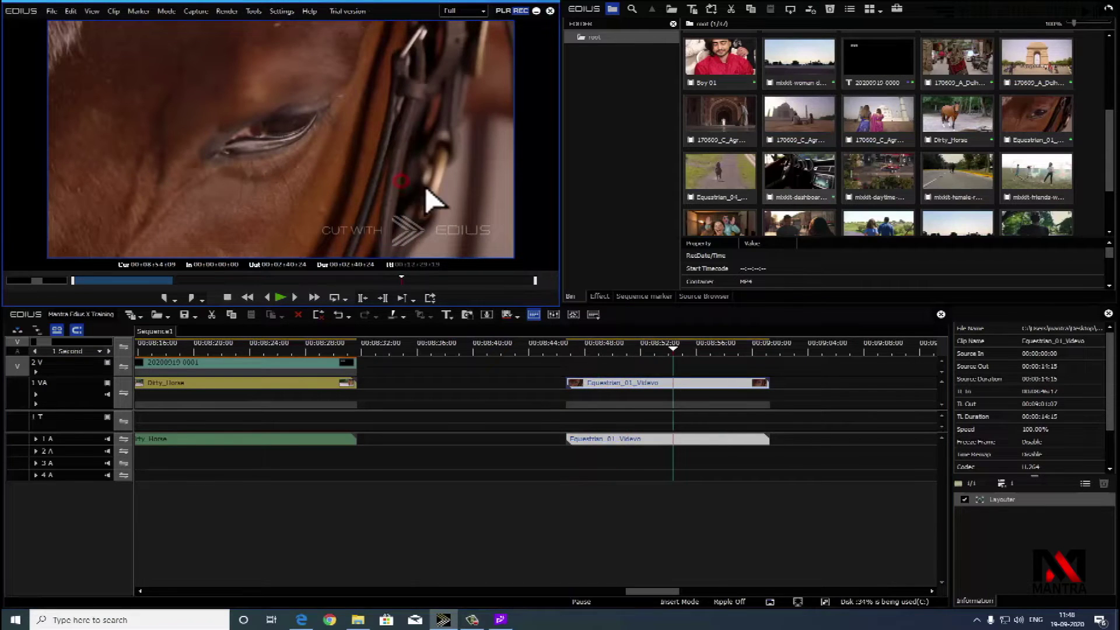
Open the Equestrian_01_Videvo clip's Layouter at its first frame and set the tracking to Anchor Mode
{"action": "left_click", "coordinate": [571, 349]}
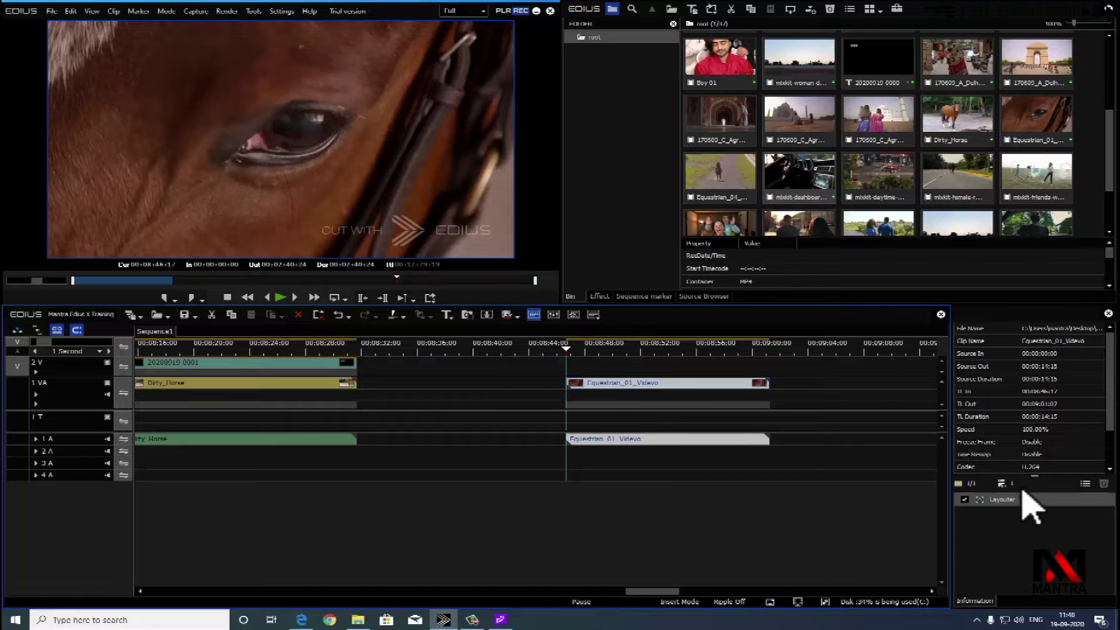
{"action": "double_click", "coordinate": [1004, 500]}
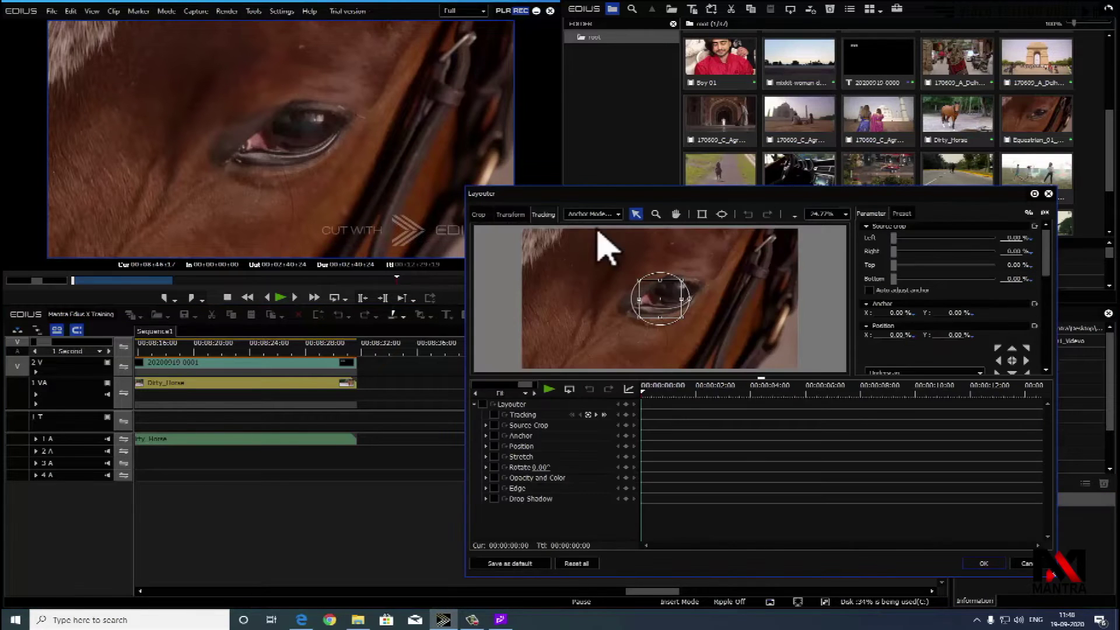
{"action": "left_click", "coordinate": [607, 215]}
{"action": "left_click", "coordinate": [601, 228]}
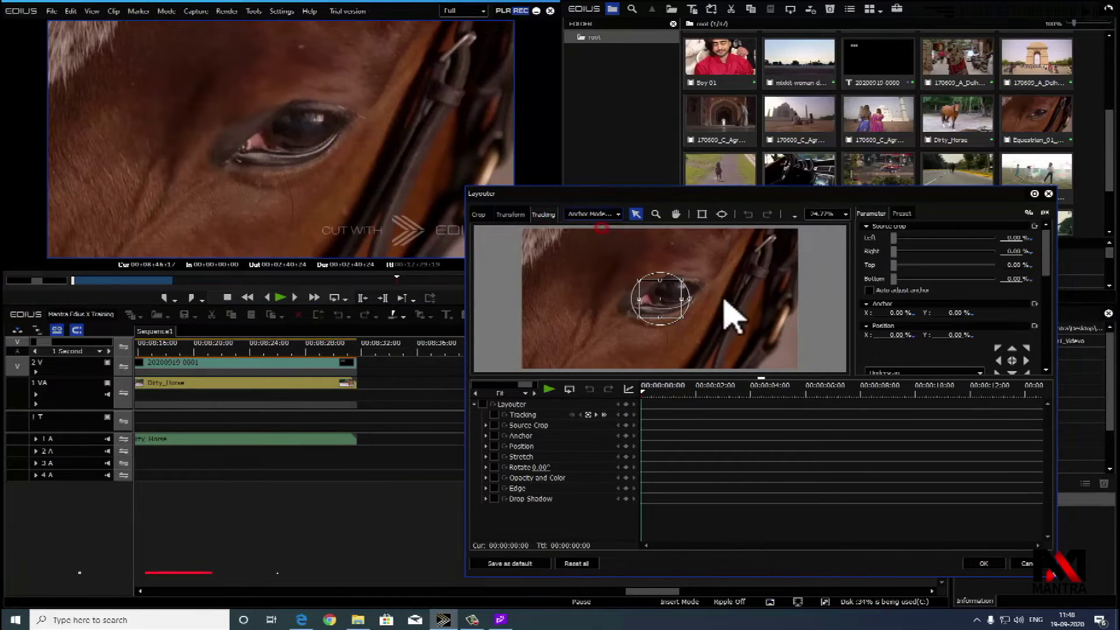
Position the tracking frame over the horse's eye, track it forward through to the clip's end and apply the layout
{"action": "left_click_drag", "start_coordinate": [668, 297], "coordinate": [687, 292]}
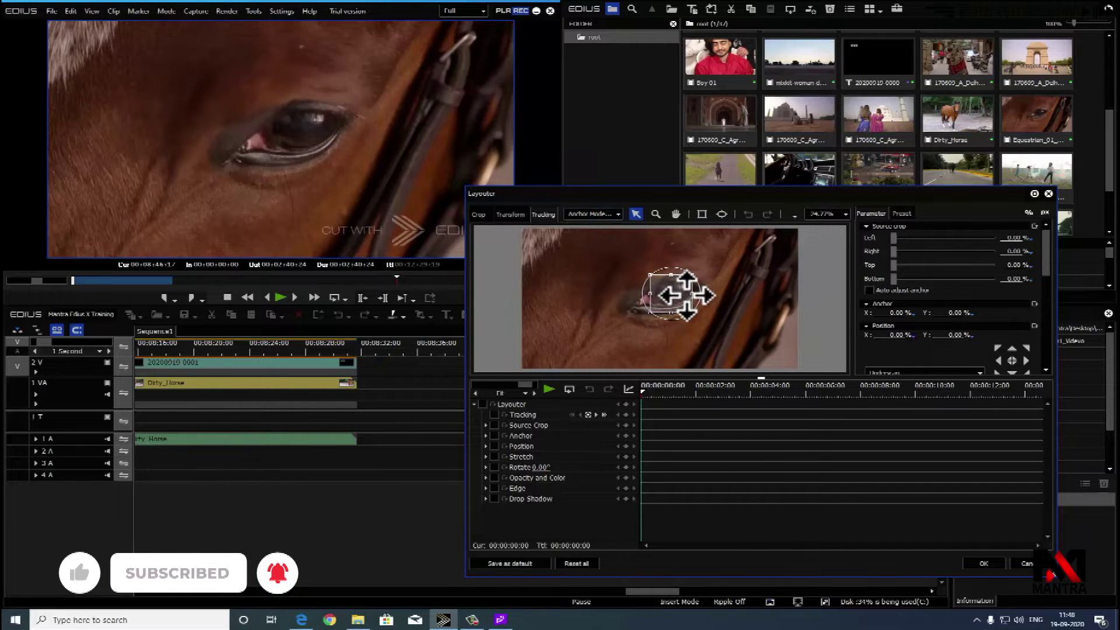
{"action": "left_click", "coordinate": [603, 415]}
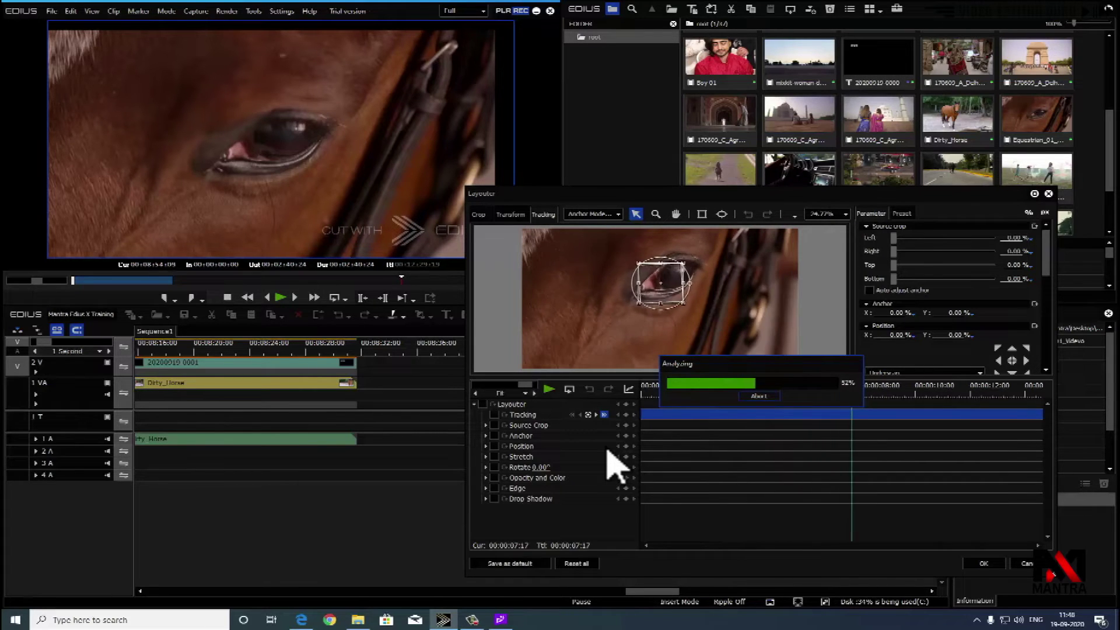
{"action": "left_click", "coordinate": [560, 386]}
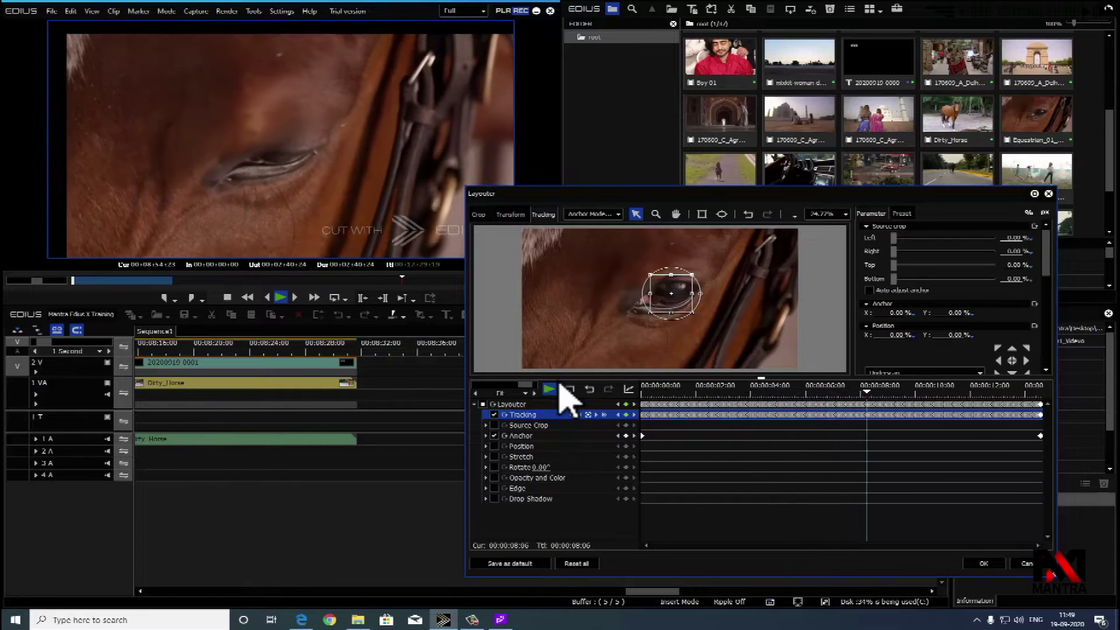
{"action": "left_click", "coordinate": [983, 563]}
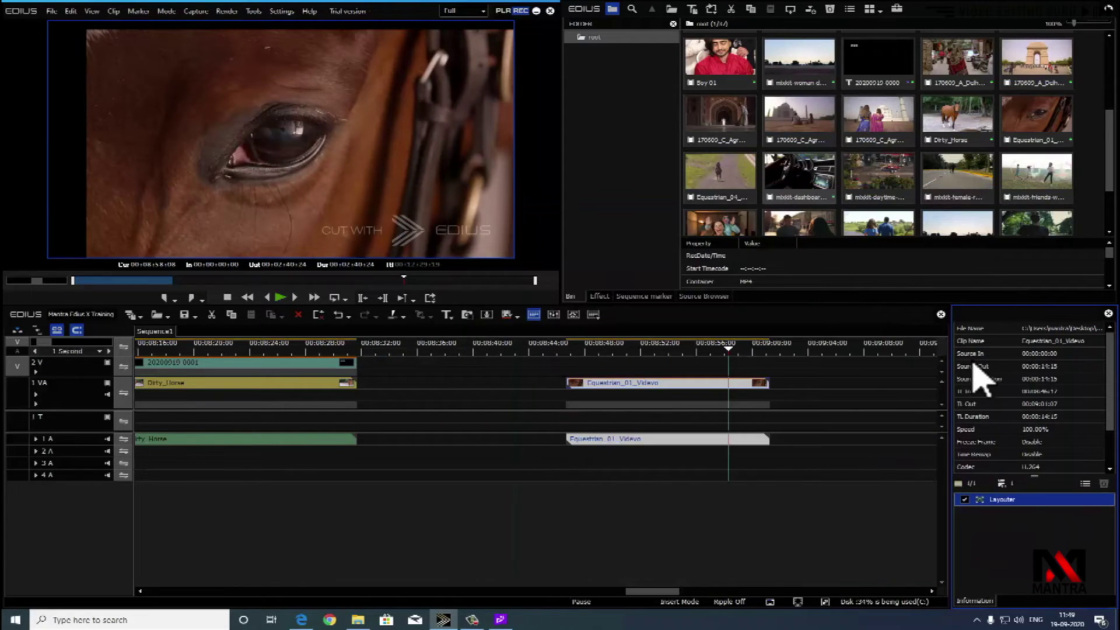
Place a second copy of the Equestrian_01_Videvo clip on 1 VA after the anchor-tracked one
{"action": "left_click_drag", "start_coordinate": [651, 591], "coordinate": [661, 591]}
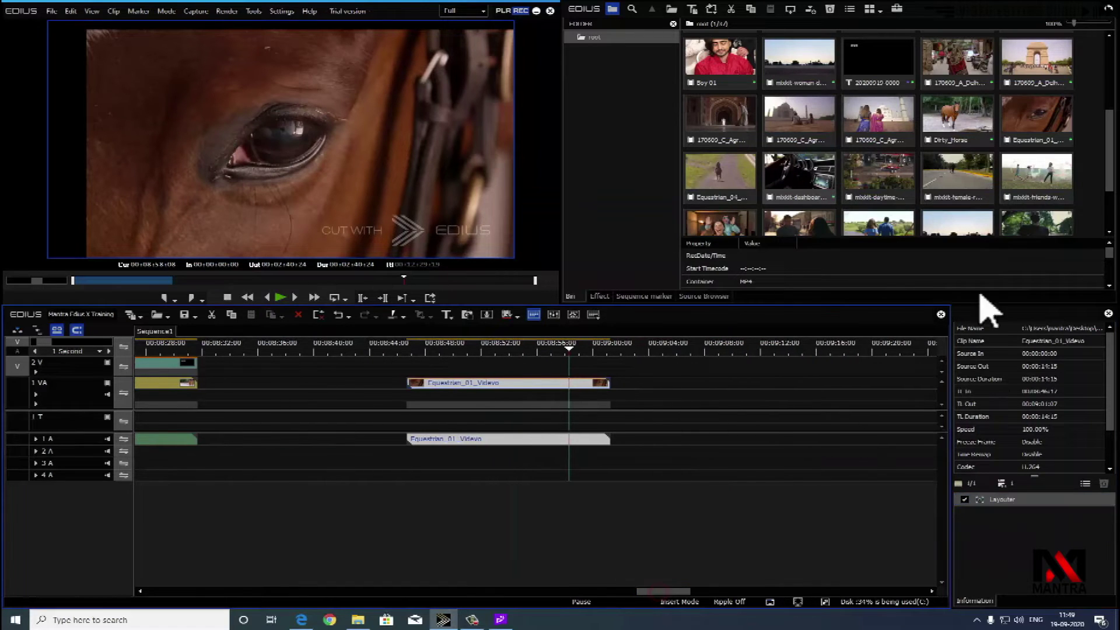
{"action": "left_click_drag", "start_coordinate": [1041, 130], "coordinate": [752, 334]}
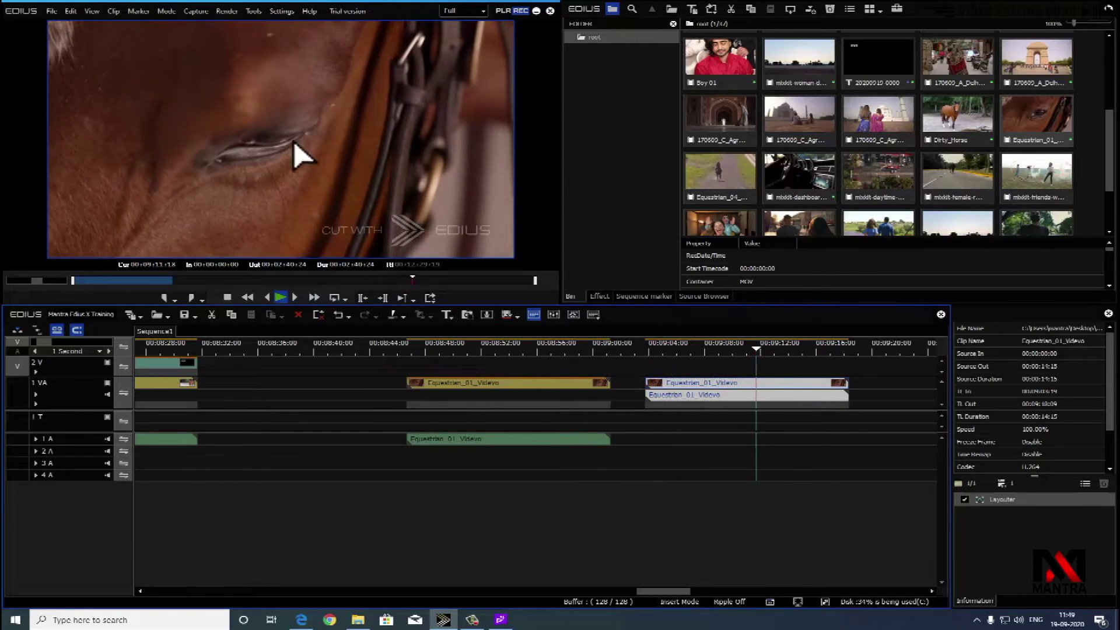
Compare the horse's eye position and the frame edges between the anchor-tracked clip and the untracked copy
{"action": "left_click", "coordinate": [417, 351]}
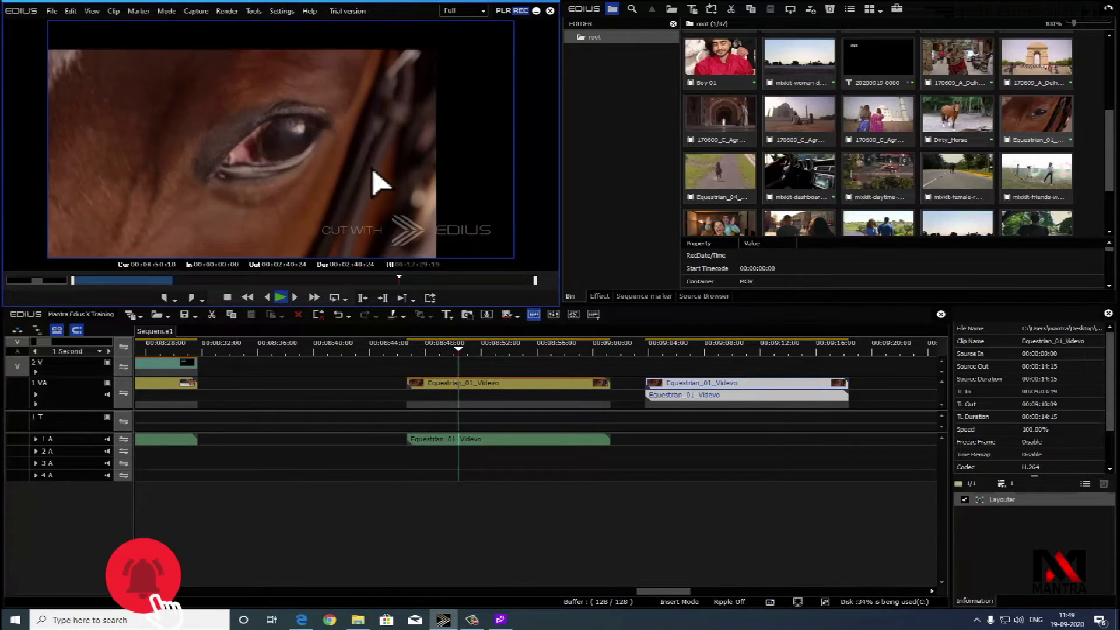
{"action": "mouse_move", "coordinate": [498, 350]}
{"action": "left_mouse_down"}
{"action": "mouse_move", "coordinate": [528, 350]}
{"action": "mouse_move", "coordinate": [518, 353]}
{"action": "left_mouse_up"}
{"action": "key", "text": "space"}
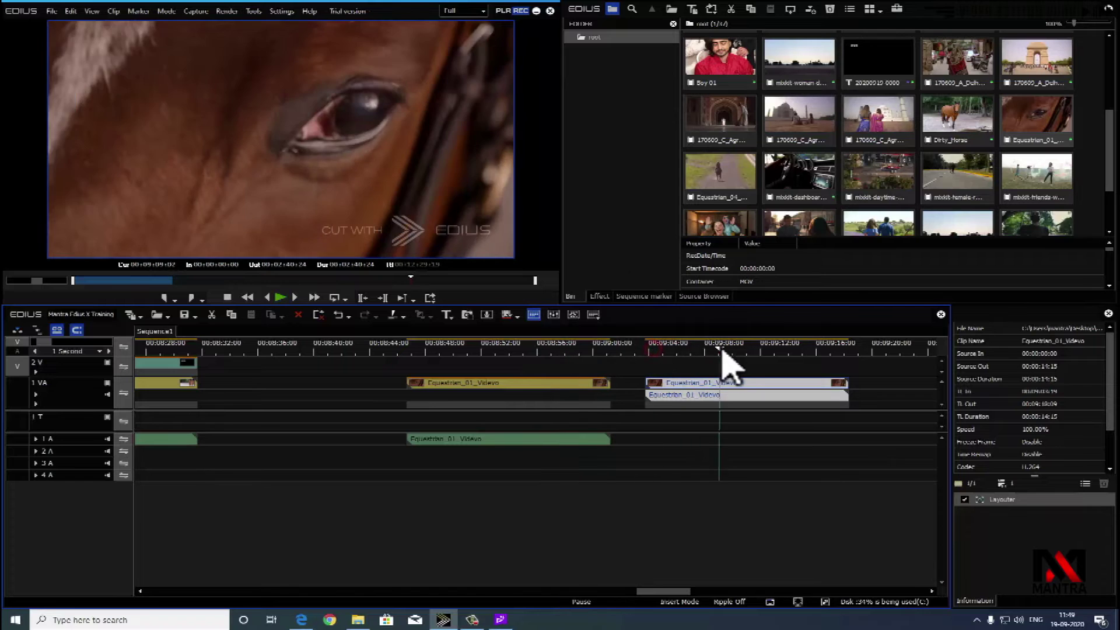
{"action": "left_click", "coordinate": [529, 351]}
{"action": "left_click", "coordinate": [525, 385]}
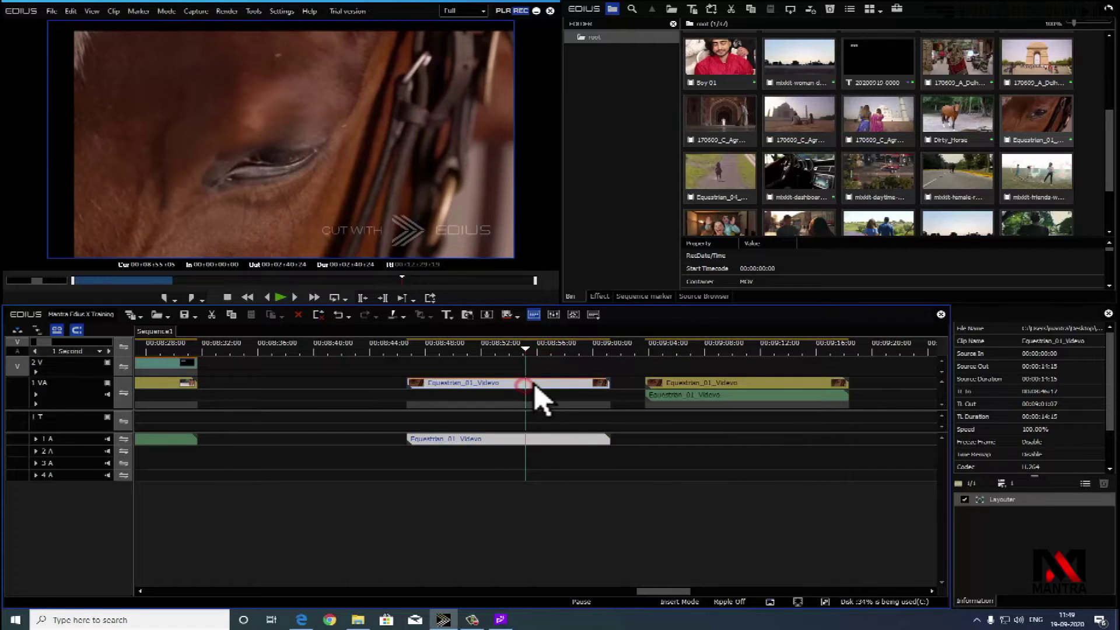
{"action": "mouse_move", "coordinate": [539, 350]}
{"action": "left_mouse_down"}
{"action": "mouse_move", "coordinate": [570, 348]}
{"action": "mouse_move", "coordinate": [549, 350]}
{"action": "left_mouse_up"}
{"action": "key", "text": "space"}
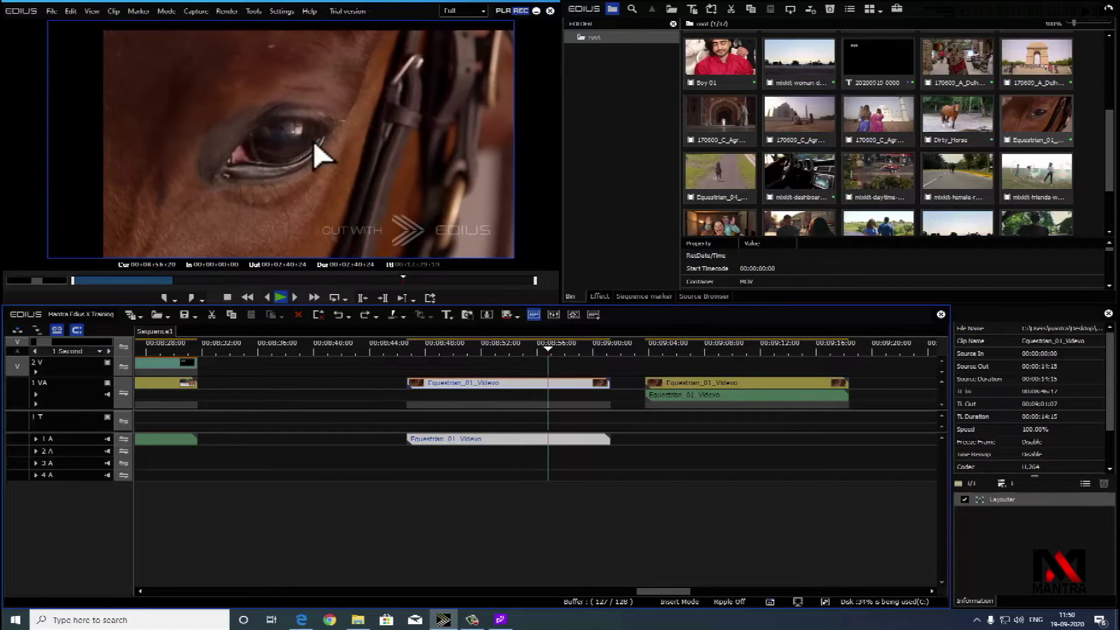
{"action": "left_click_drag", "start_coordinate": [415, 346], "coordinate": [468, 344]}
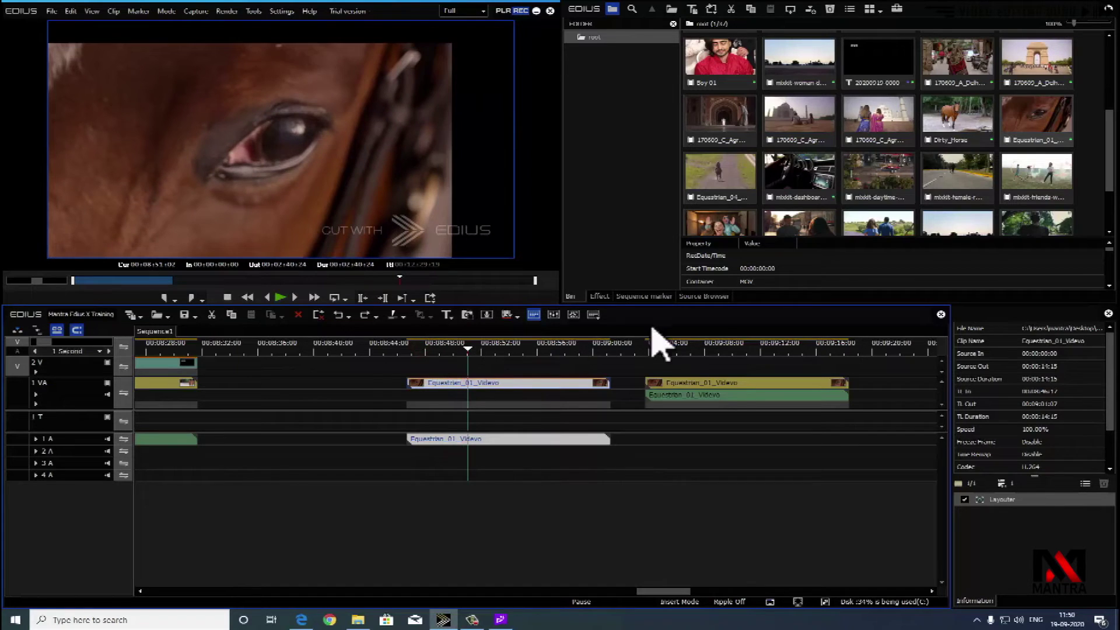
Add the Transform video filter to the anchor-tracked Equestrian_01_Videvo clip
{"action": "left_click", "coordinate": [610, 296]}
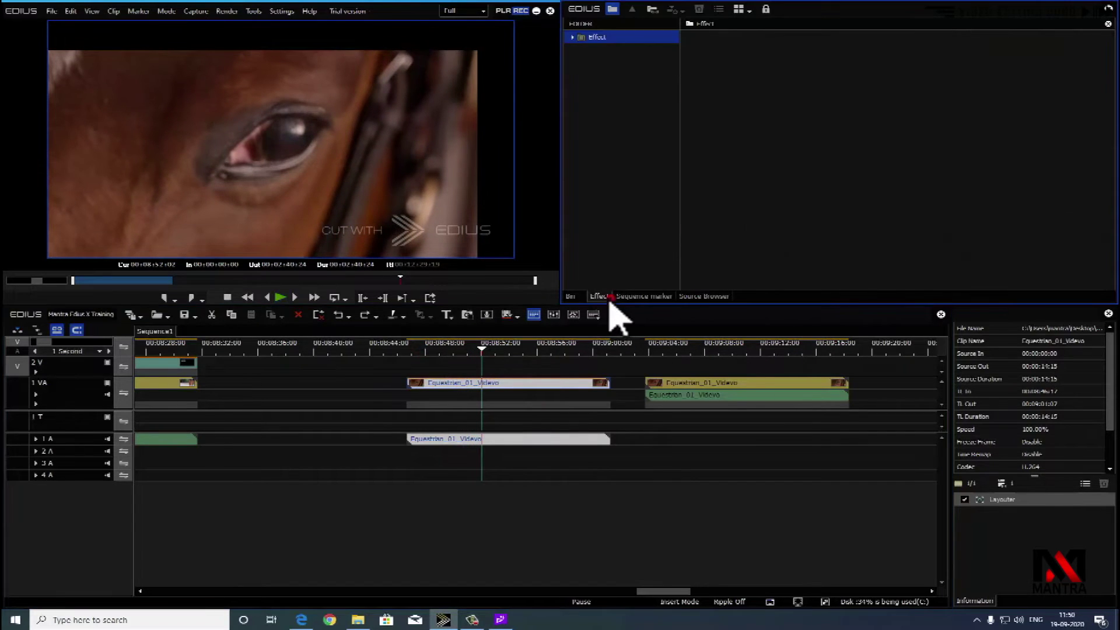
{"action": "left_click", "coordinate": [613, 49]}
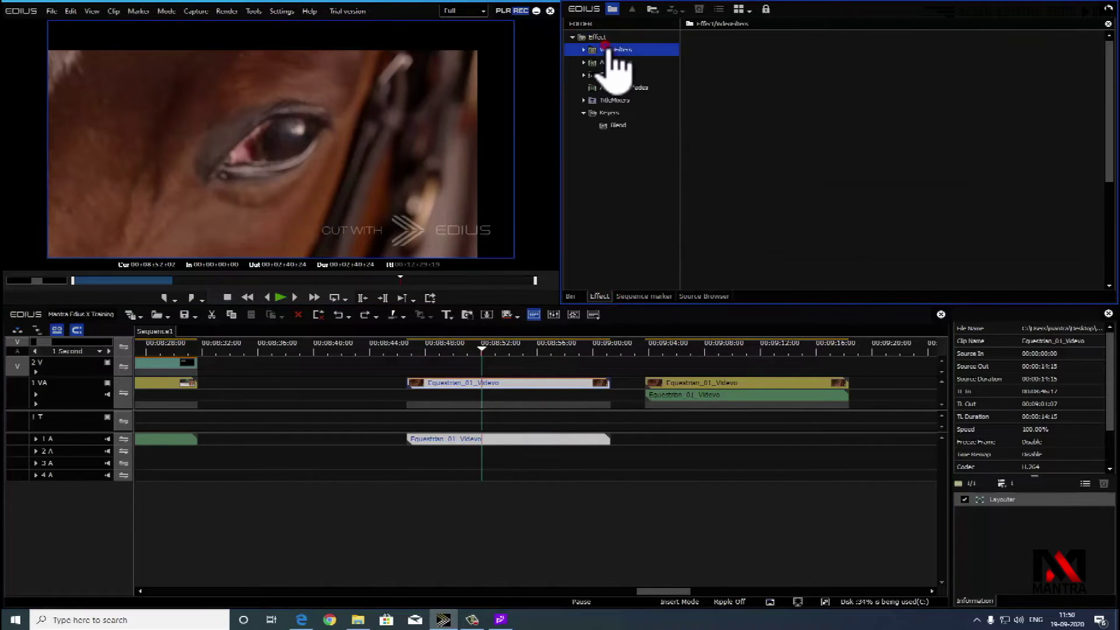
{"action": "scroll", "coordinate": [896, 231], "scroll_direction": "down", "scroll_amount": 3}
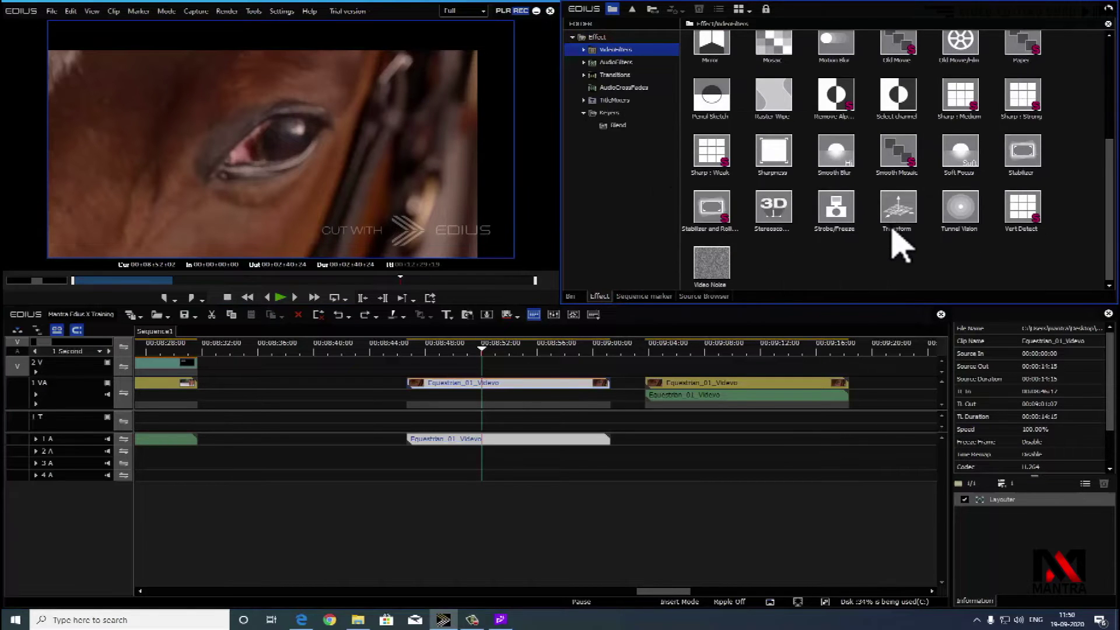
{"action": "left_click_drag", "start_coordinate": [900, 220], "coordinate": [534, 386]}
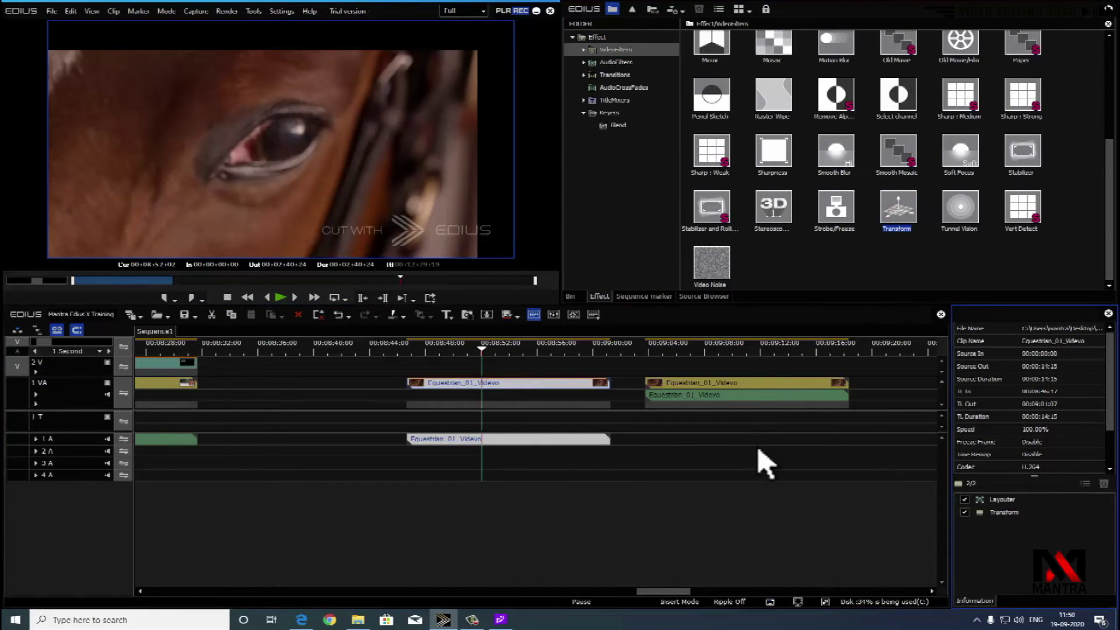
Crop the anchor-tracked Equestrian clip in its Transform filter by about 23% left, 24% right, 21% top and 18% bottom to hide the moving borders
{"action": "double_click", "coordinate": [1014, 513]}
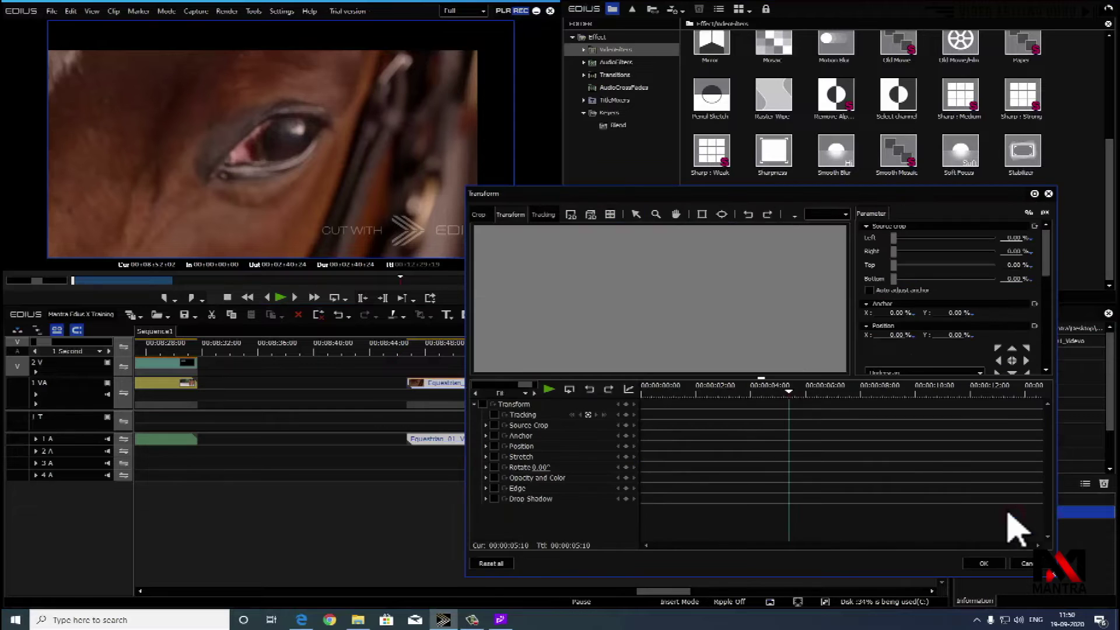
{"action": "left_click_drag", "start_coordinate": [687, 396], "coordinate": [727, 397]}
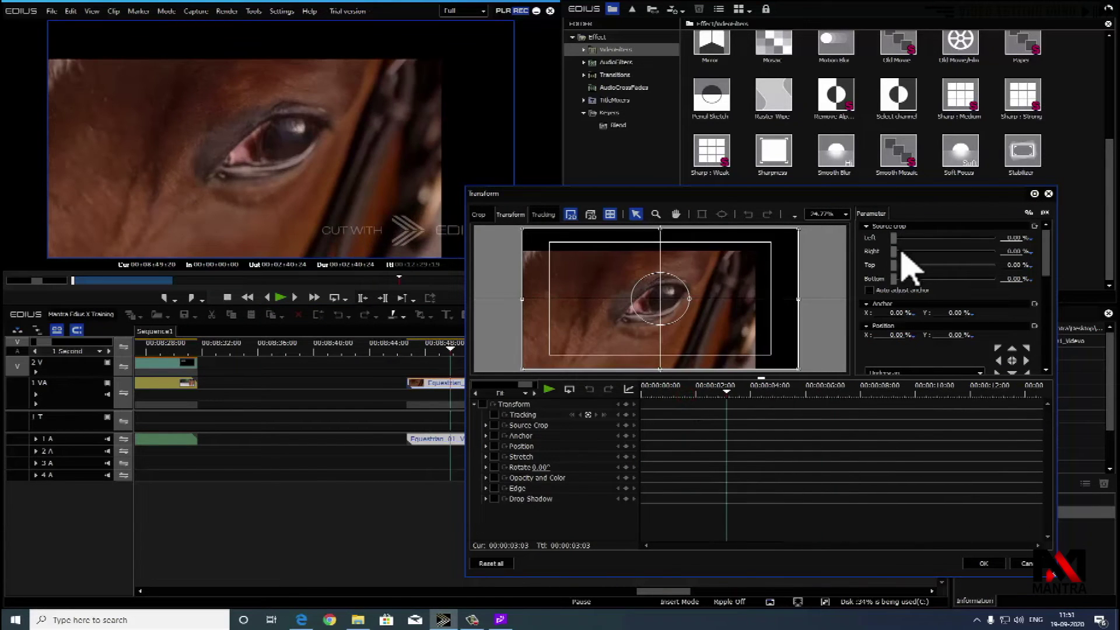
{"action": "left_click_drag", "start_coordinate": [896, 238], "coordinate": [908, 279]}
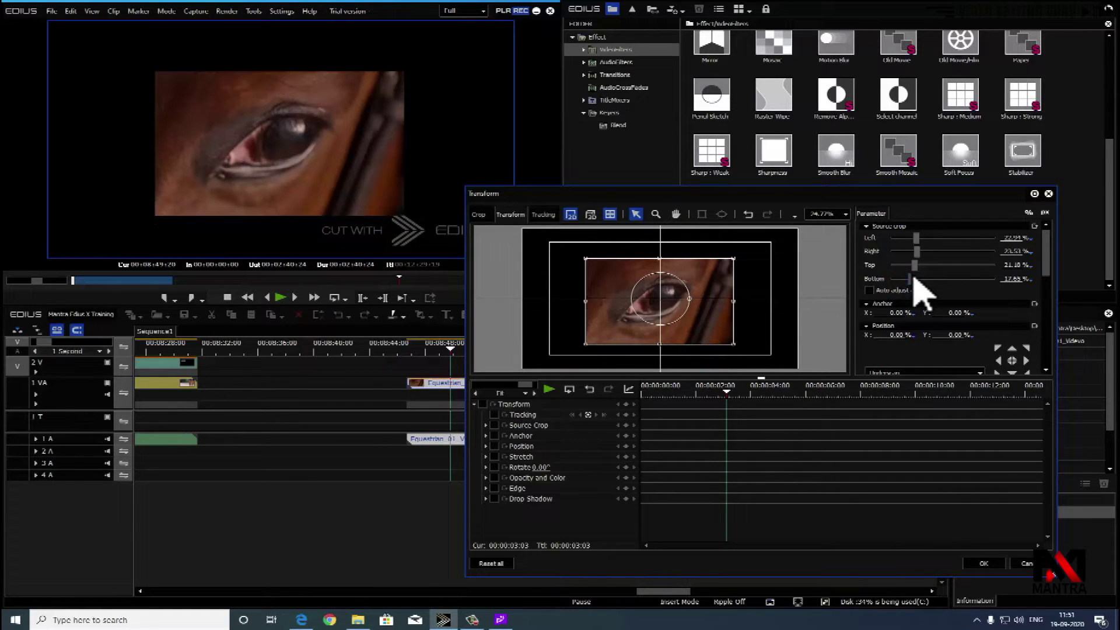
Add a white edge color around the cropped horse's eye frame, apply the Transform settings and review the clip's playback
{"action": "left_click_drag", "start_coordinate": [1049, 269], "coordinate": [1050, 314]}
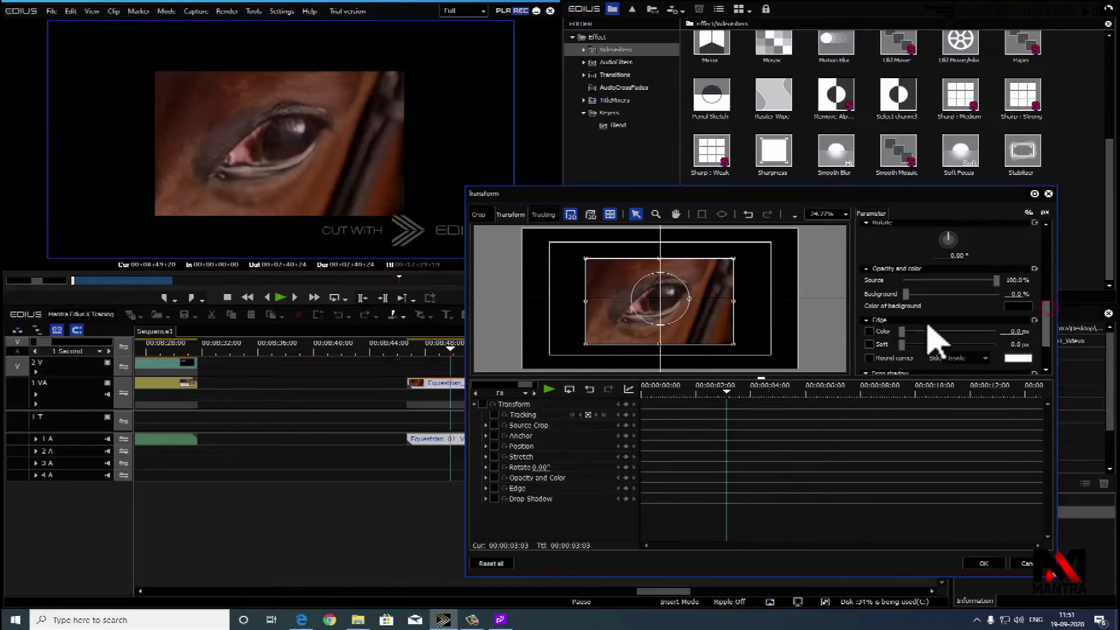
{"action": "left_click", "coordinate": [919, 331]}
{"action": "left_click", "coordinate": [980, 565]}
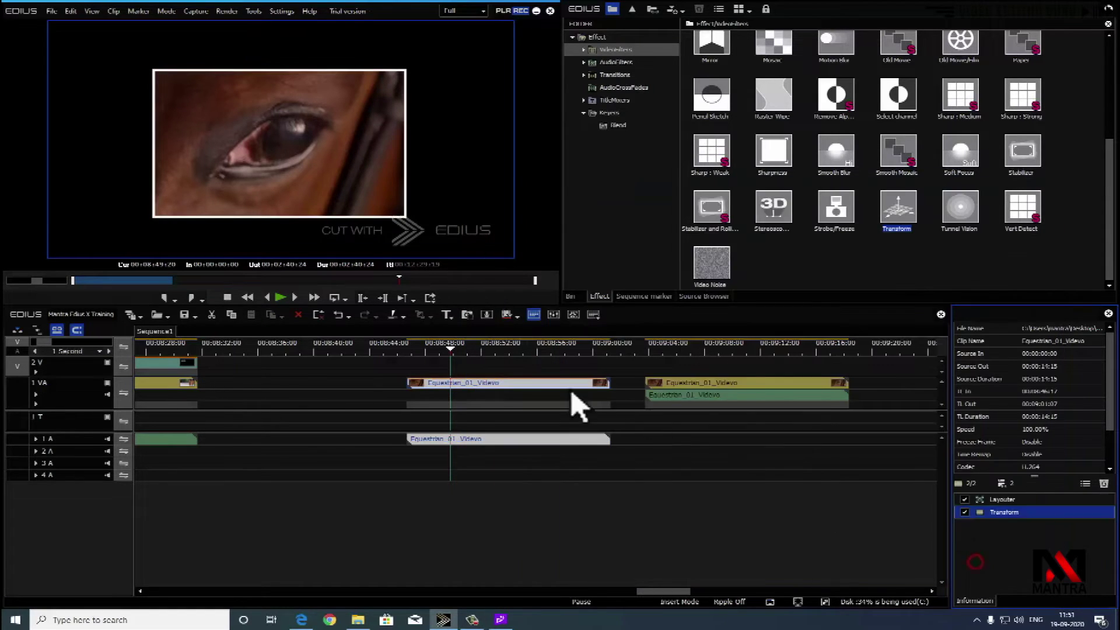
{"action": "left_click", "coordinate": [414, 353]}
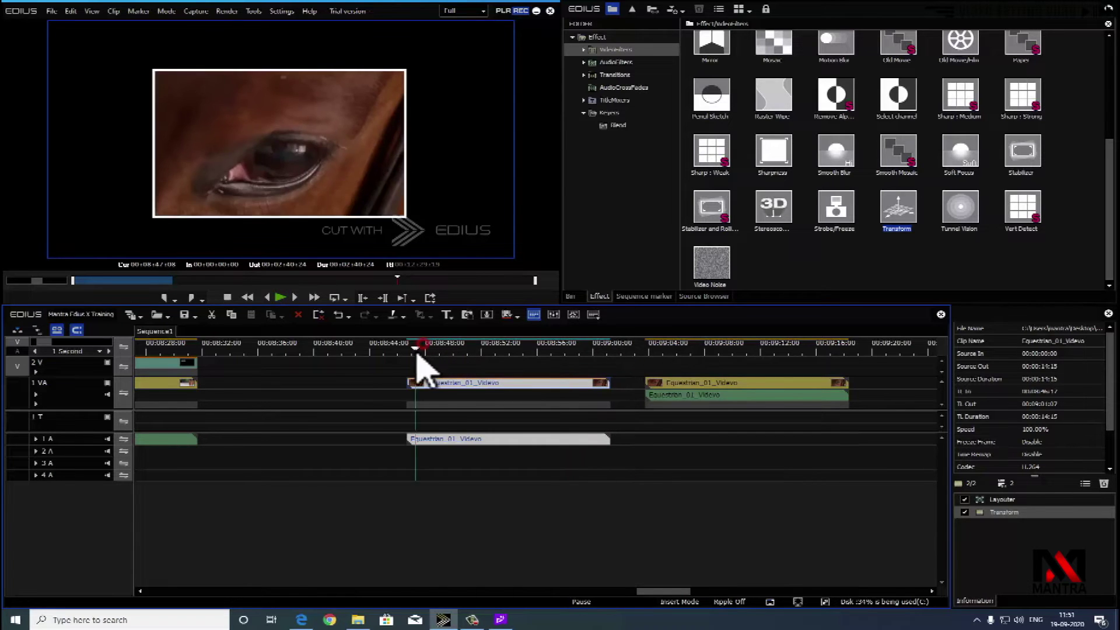
{"action": "left_click_drag", "start_coordinate": [451, 358], "coordinate": [472, 358]}
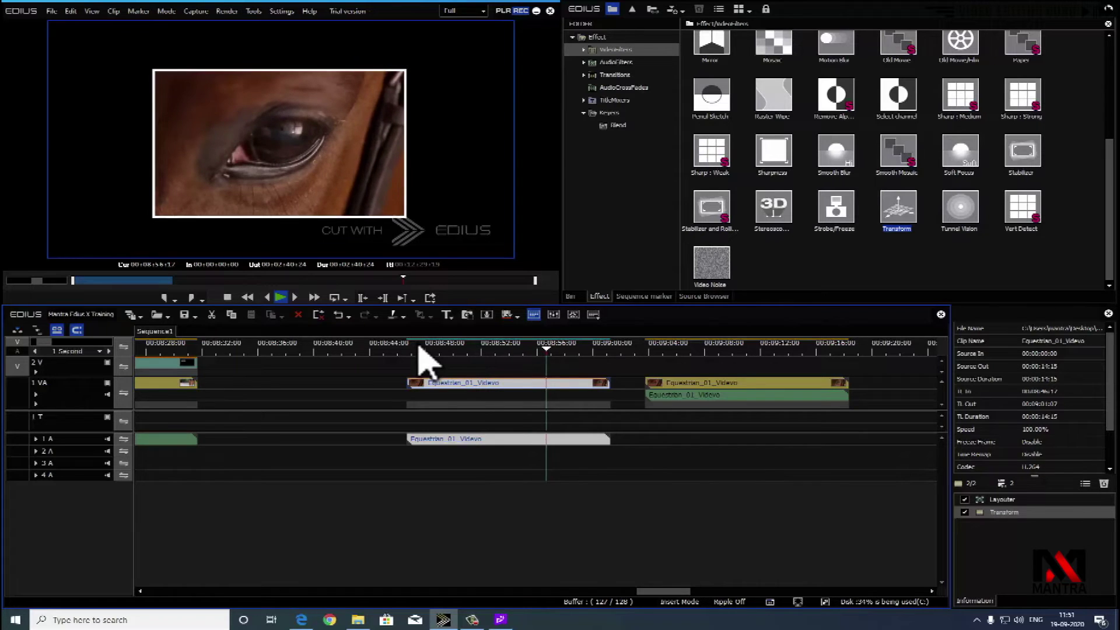
Place the mixkit-joyful-lovers-hugging-4643 clip on 1 VA after the second Equestrian clip and scrub through it
{"action": "left_click", "coordinate": [571, 296]}
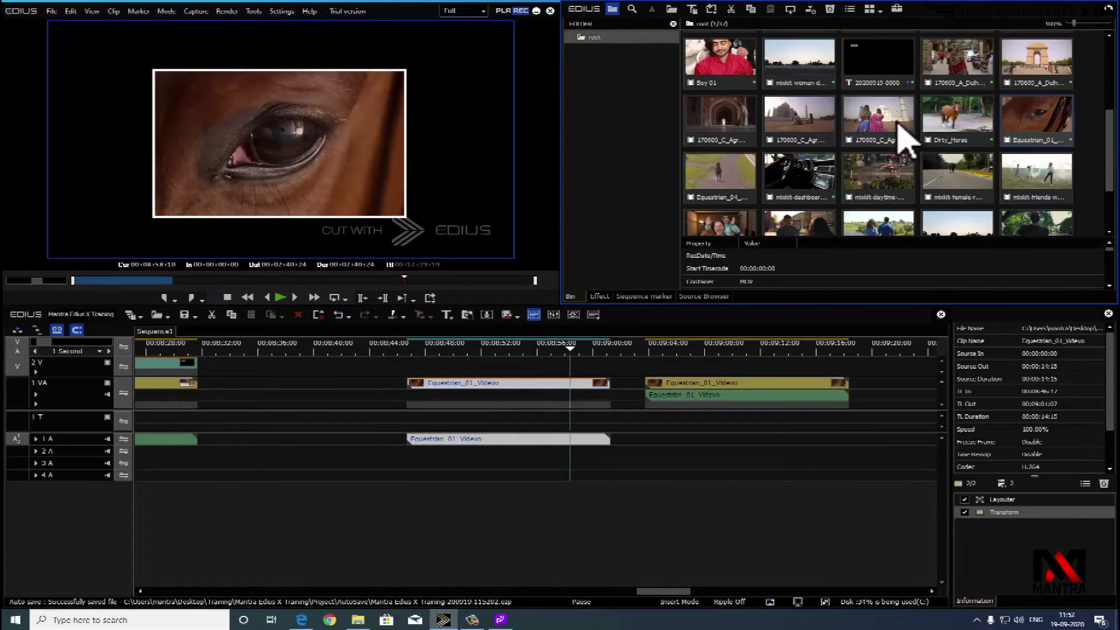
{"action": "left_click_drag", "start_coordinate": [1111, 138], "coordinate": [1078, 173]}
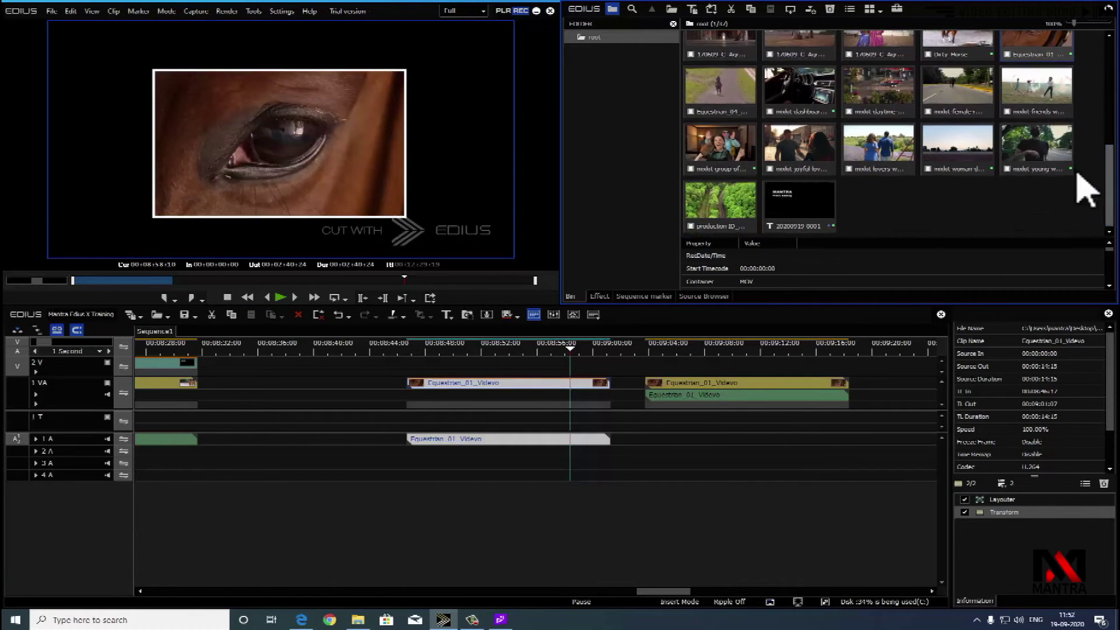
{"action": "left_click_drag", "start_coordinate": [831, 166], "coordinate": [892, 382]}
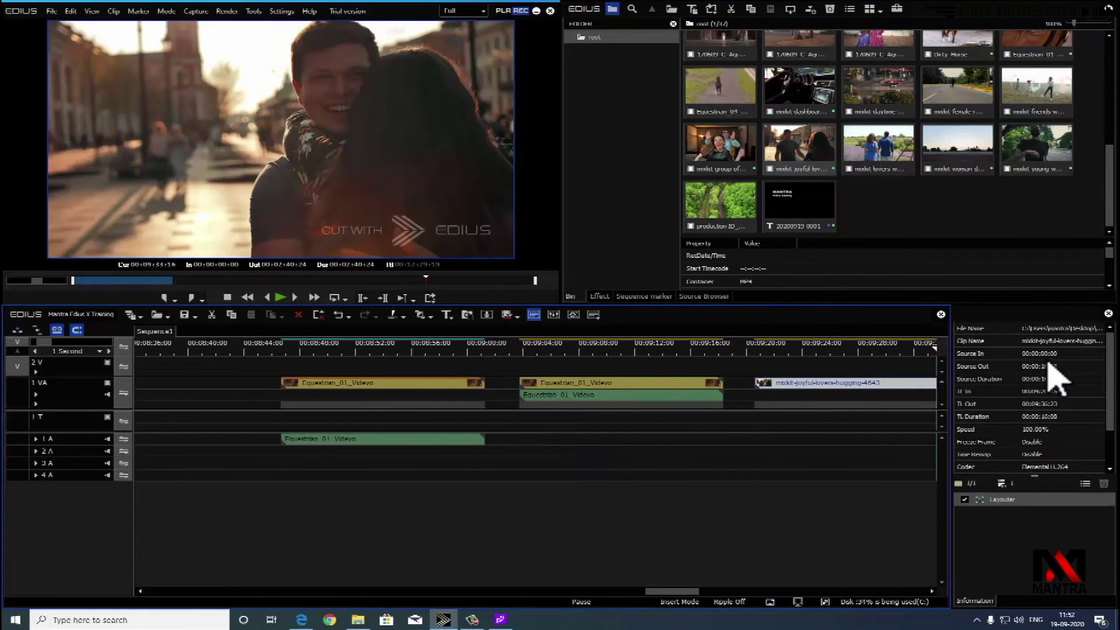
{"action": "left_click", "coordinate": [654, 376]}
{"action": "left_click_drag", "start_coordinate": [677, 360], "coordinate": [811, 349]}
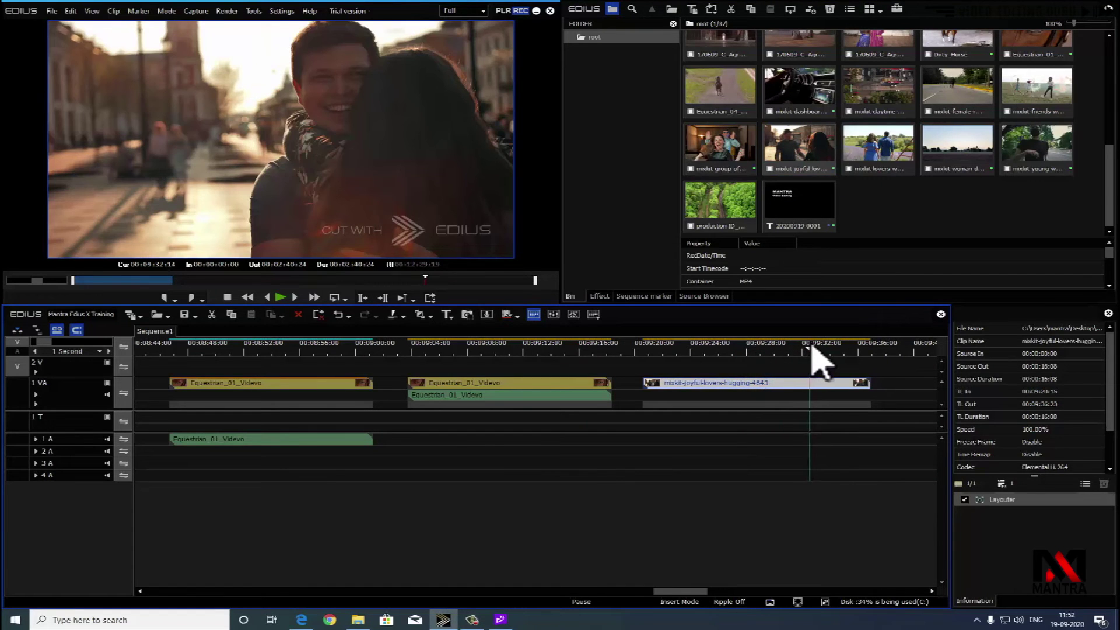
Open the hugging clip's Layouter tracking in Anchor Mode and place the tracking frame over the man's face at 00:00:01:21
{"action": "left_click", "coordinate": [999, 499]}
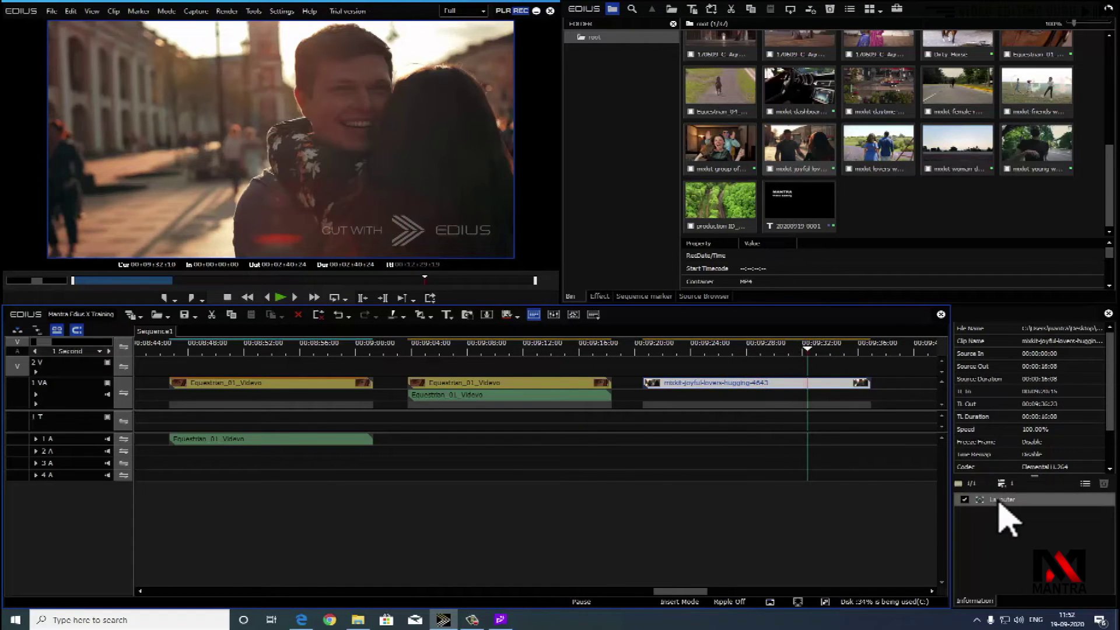
{"action": "double_click", "coordinate": [999, 500]}
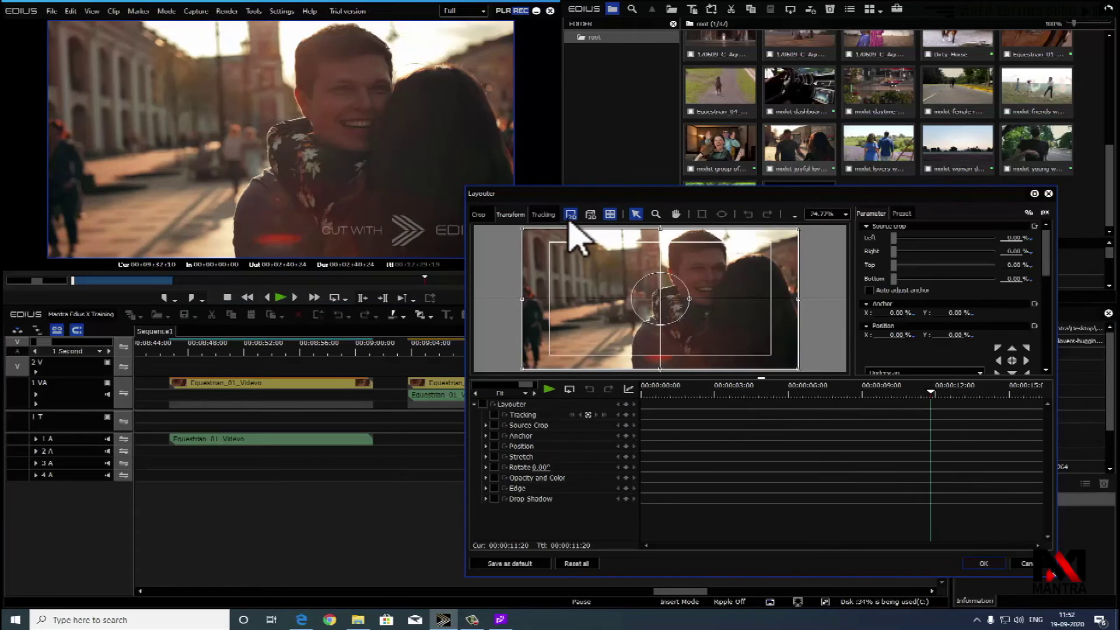
{"action": "left_click", "coordinate": [551, 216]}
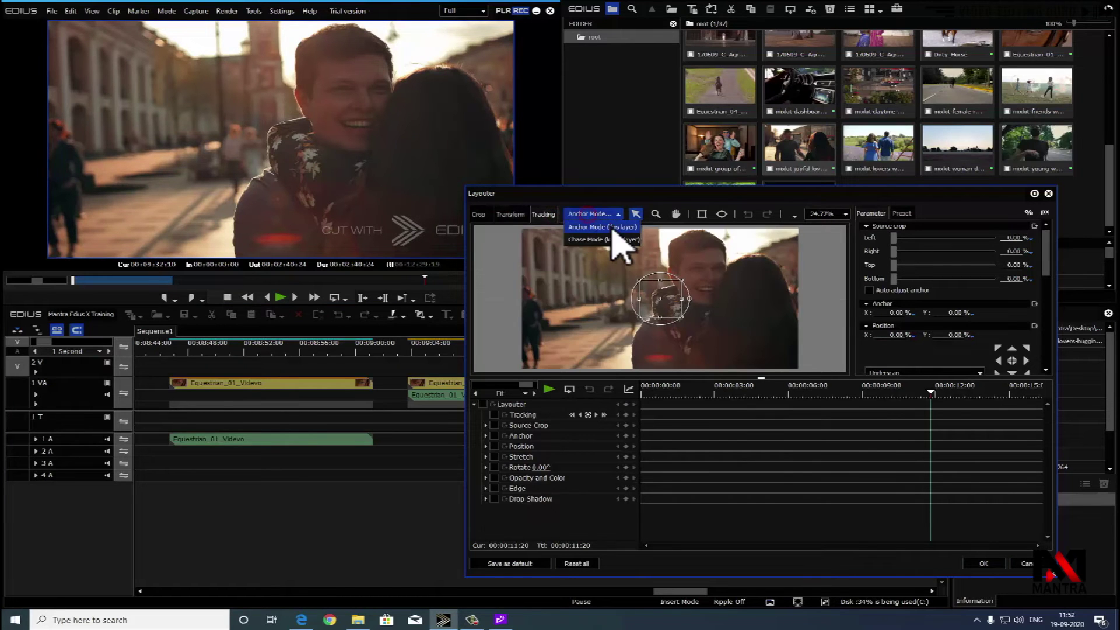
{"action": "left_click_drag", "start_coordinate": [671, 302], "coordinate": [703, 288]}
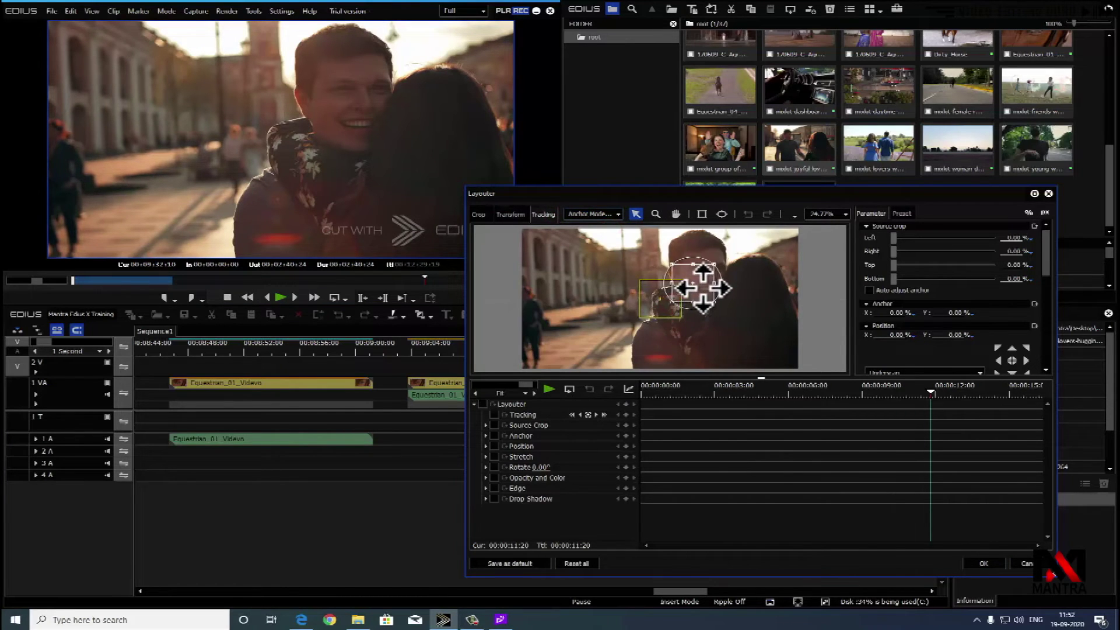
{"action": "left_click_drag", "start_coordinate": [670, 394], "coordinate": [687, 397]}
{"action": "left_click_drag", "start_coordinate": [663, 299], "coordinate": [666, 281]}
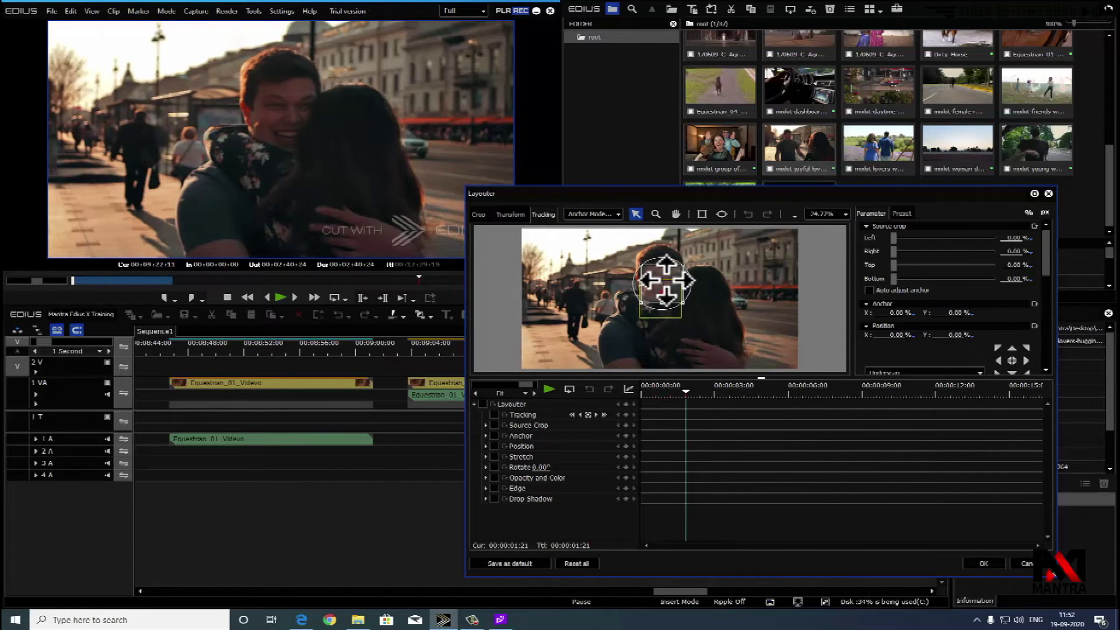
Track the man's face forward through to the clip's end, apply the layout and scrub through the result
{"action": "left_click", "coordinate": [604, 416]}
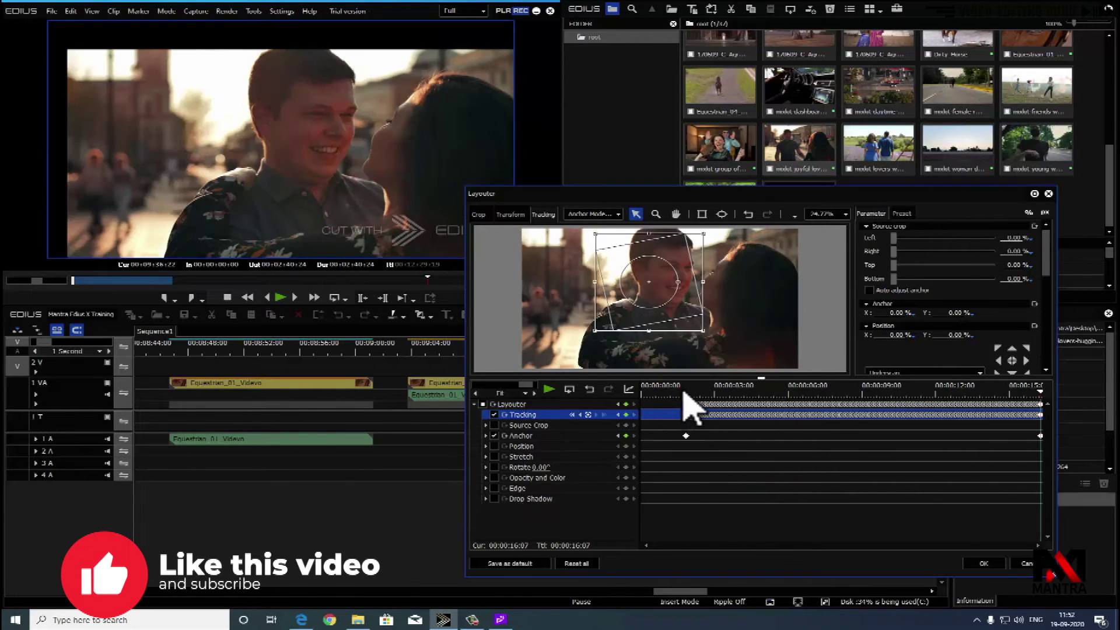
{"action": "key", "text": "space"}
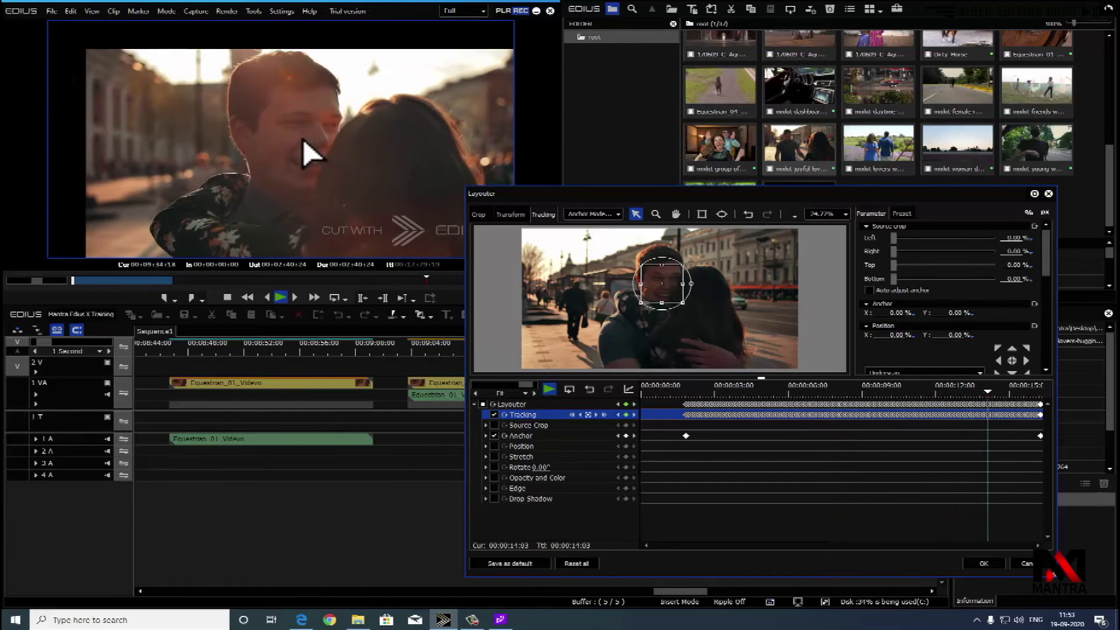
{"action": "left_click", "coordinate": [980, 564]}
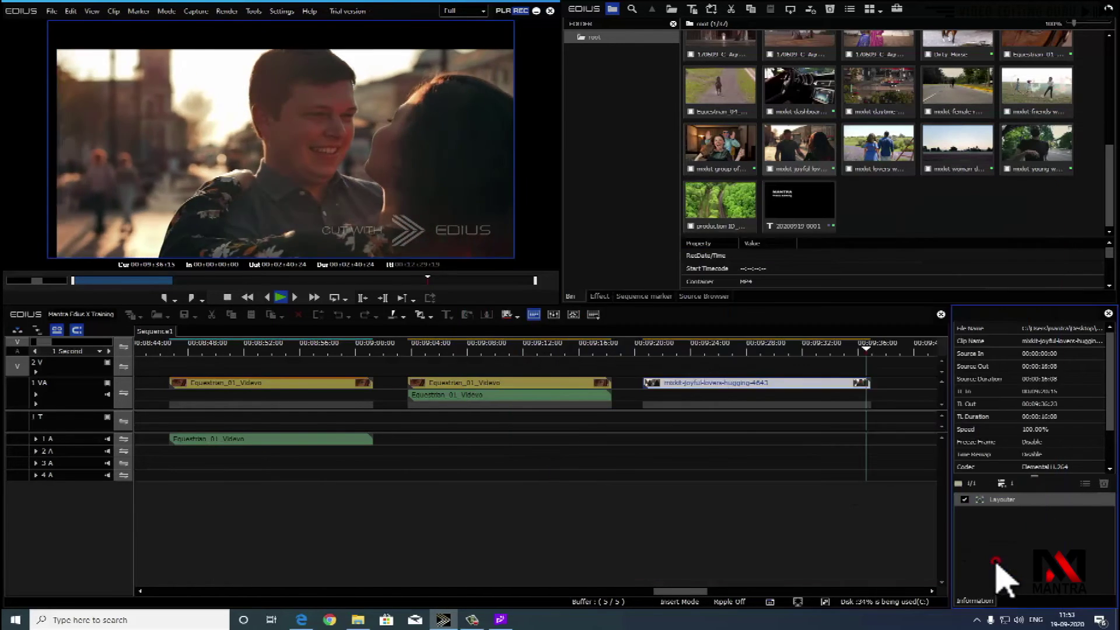
{"action": "left_click_drag", "start_coordinate": [668, 350], "coordinate": [719, 350]}
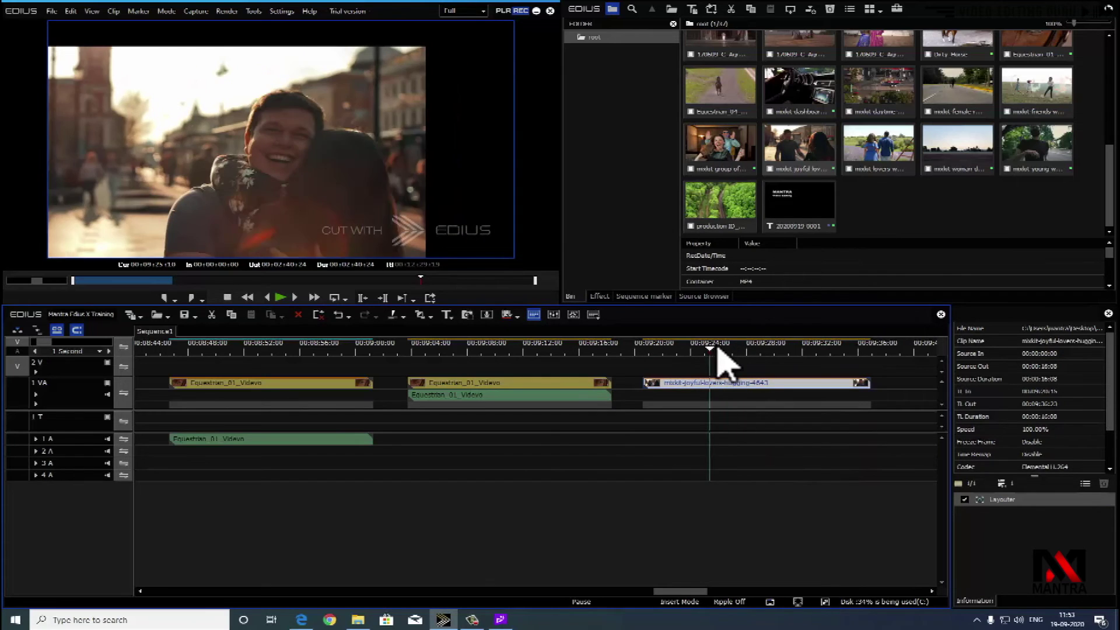
{"action": "left_click", "coordinate": [761, 387]}
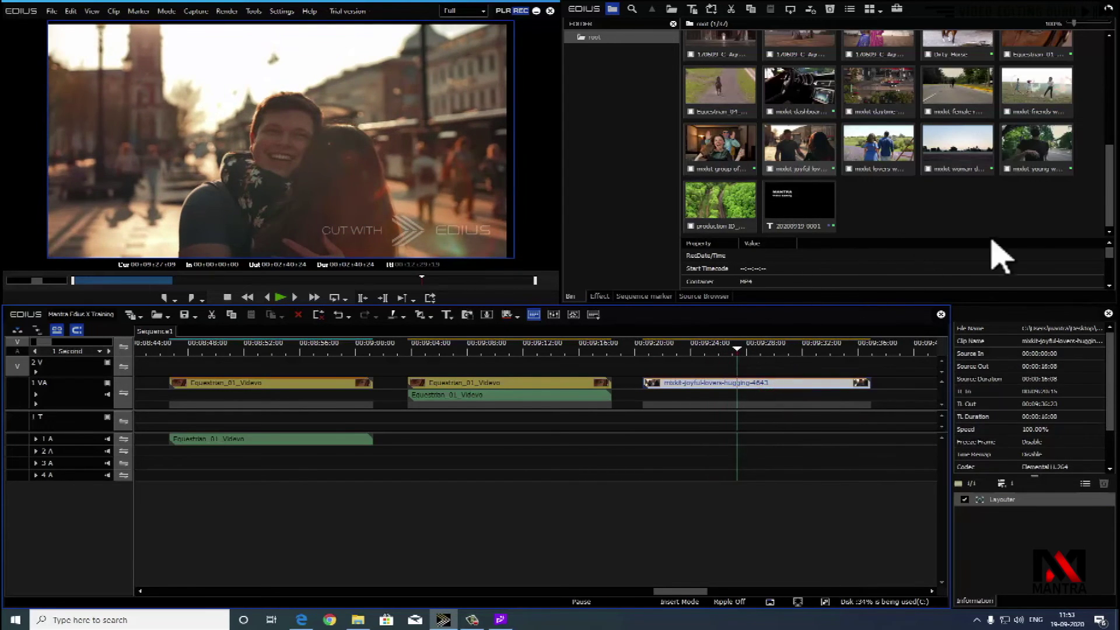
Add the Transform video filter to the anchor-tracked hugging clip
{"action": "left_click", "coordinate": [1110, 171]}
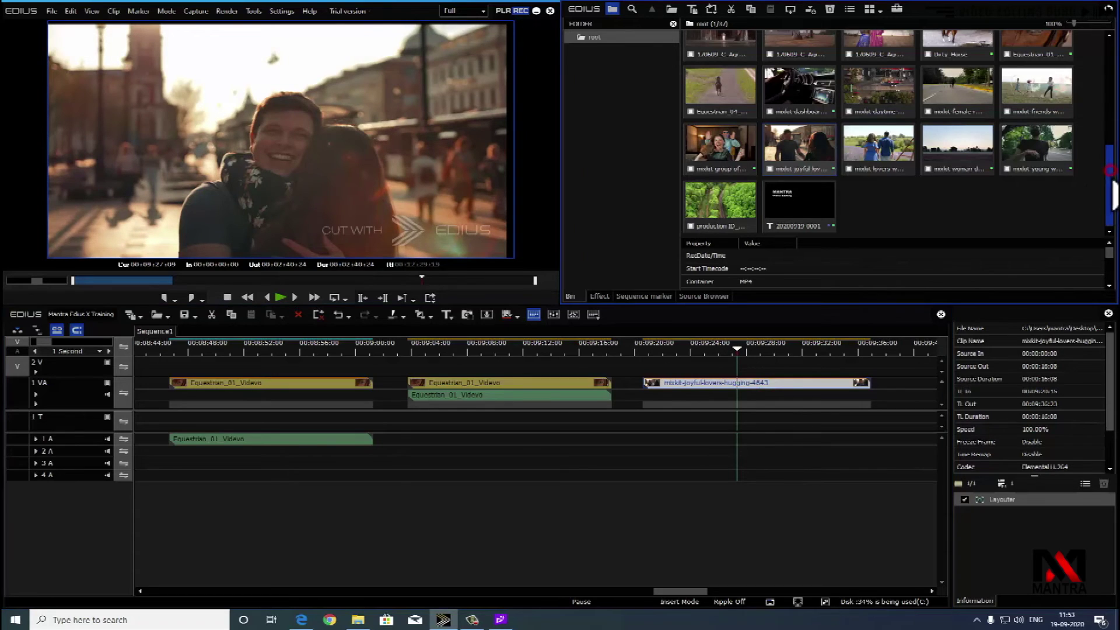
{"action": "left_click", "coordinate": [603, 296]}
{"action": "left_click_drag", "start_coordinate": [891, 233], "coordinate": [753, 384]}
Crop the hugging clip in Transform to 22.45% left, 19.30% right, 20.47% top and 10.00% bottom, checking the crop at other frames
{"action": "left_click", "coordinate": [1008, 514]}
{"action": "double_click", "coordinate": [1010, 519]}
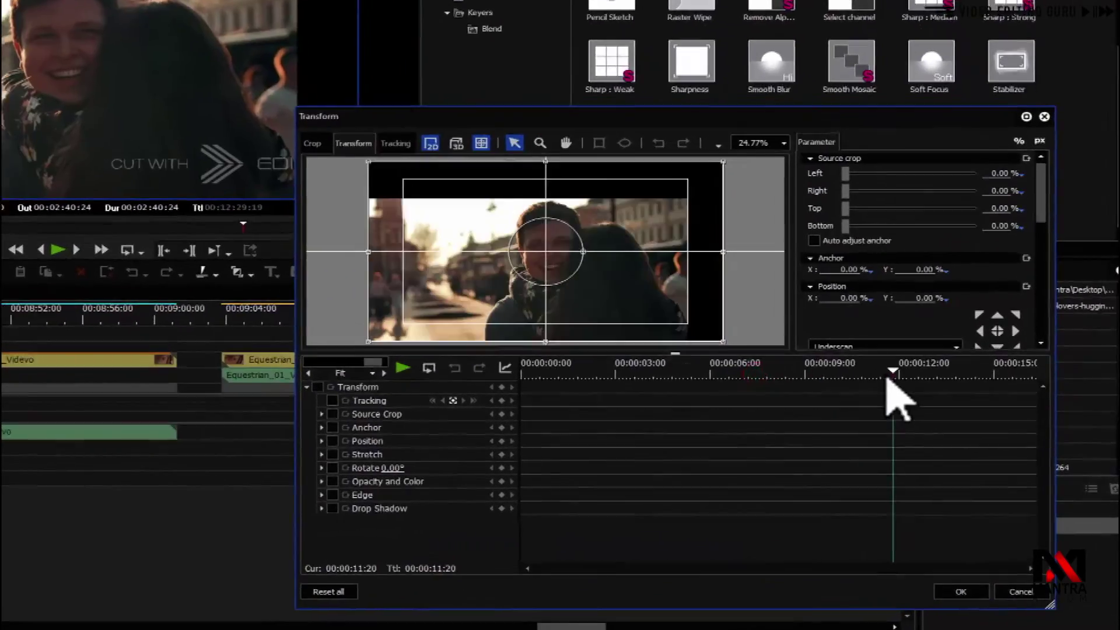
{"action": "left_click_drag", "start_coordinate": [886, 378], "coordinate": [868, 352]}
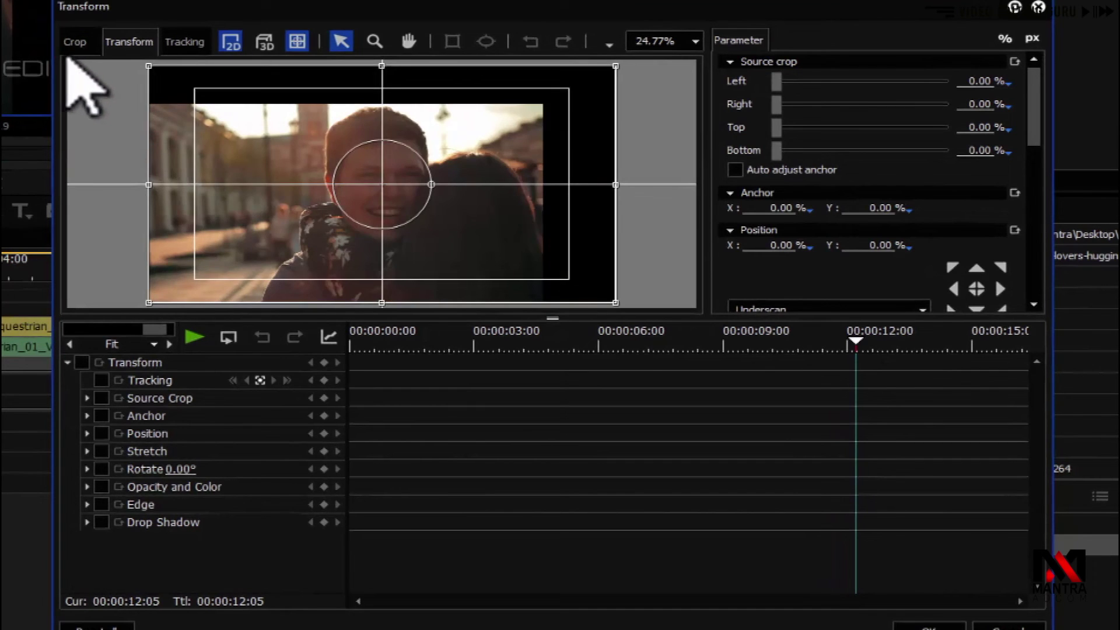
{"action": "left_click", "coordinate": [74, 42]}
{"action": "left_click_drag", "start_coordinate": [615, 185], "coordinate": [532, 181]}
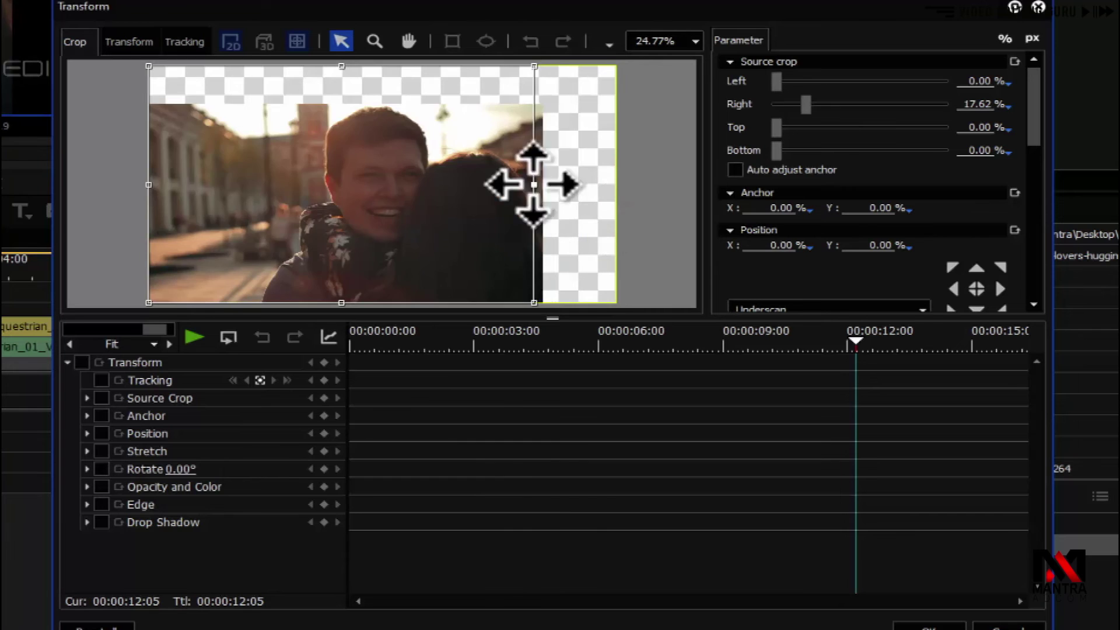
{"action": "left_click_drag", "start_coordinate": [532, 68], "coordinate": [525, 114]}
{"action": "left_click_drag", "start_coordinate": [149, 303], "coordinate": [217, 279]}
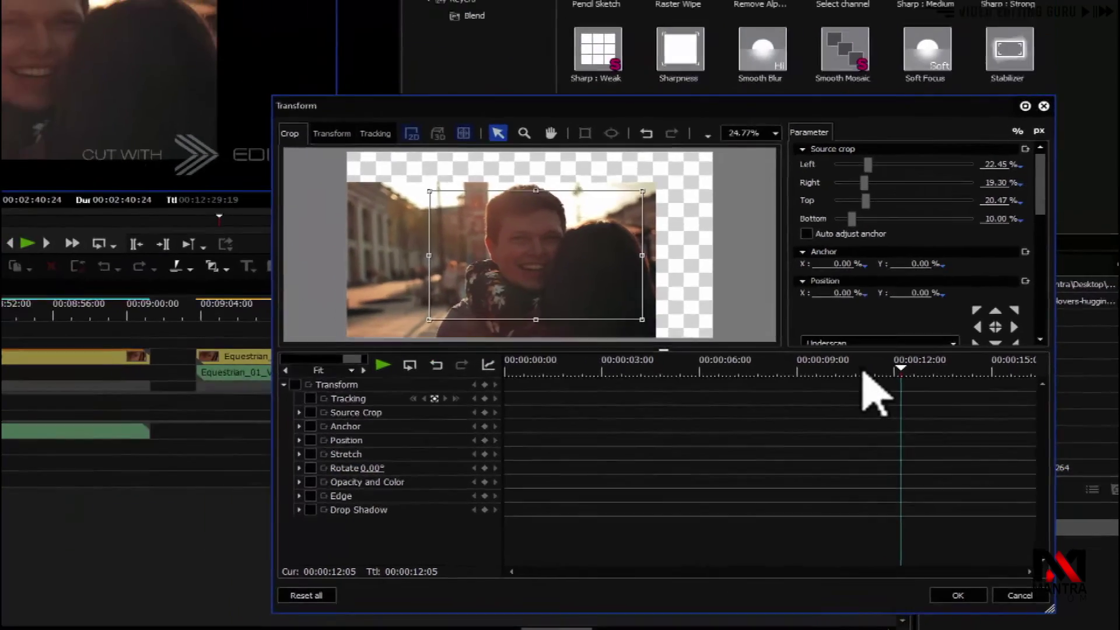
{"action": "left_click_drag", "start_coordinate": [817, 350], "coordinate": [374, 361]}
{"action": "left_click_drag", "start_coordinate": [656, 404], "coordinate": [699, 403]}
Add a white edge color of about 3 px on the outside of the cropped hugging clip and apply the Transform settings
{"action": "mouse_move", "coordinate": [1046, 255]}
{"action": "left_mouse_down"}
{"action": "mouse_move", "coordinate": [1046, 295]}
{"action": "mouse_move", "coordinate": [1041, 264]}
{"action": "left_mouse_up"}
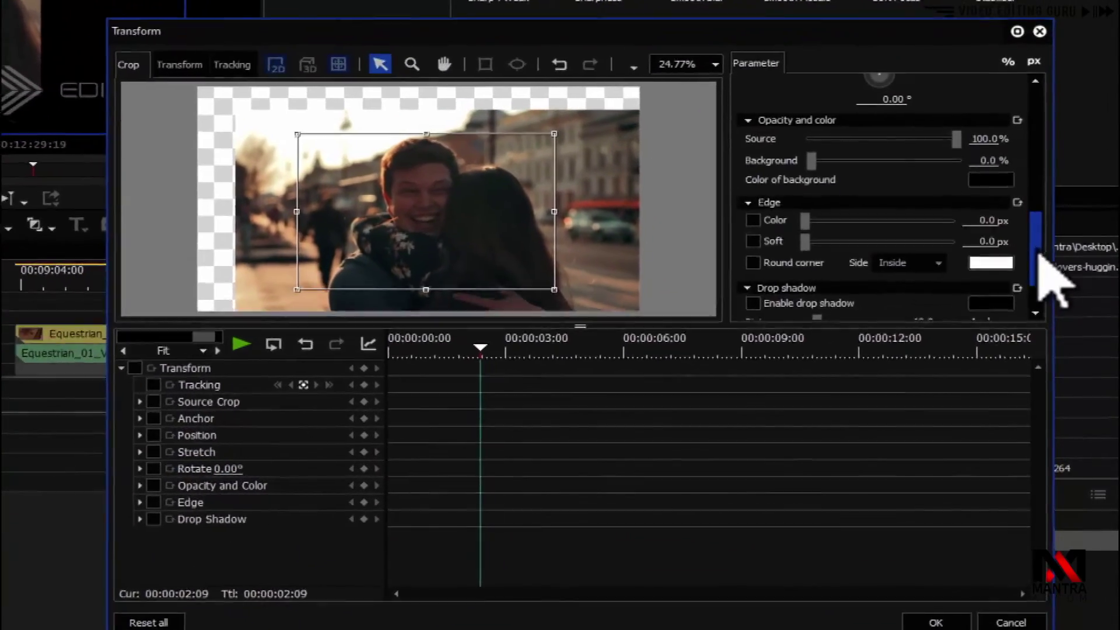
{"action": "left_click", "coordinate": [768, 232]}
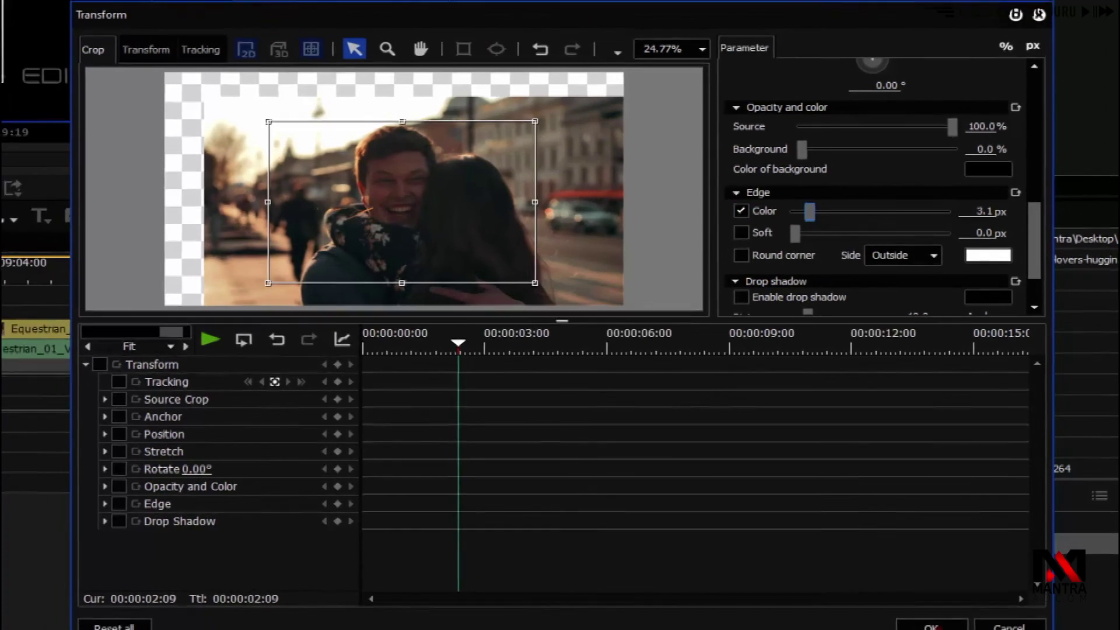
{"action": "left_click", "coordinate": [932, 627]}
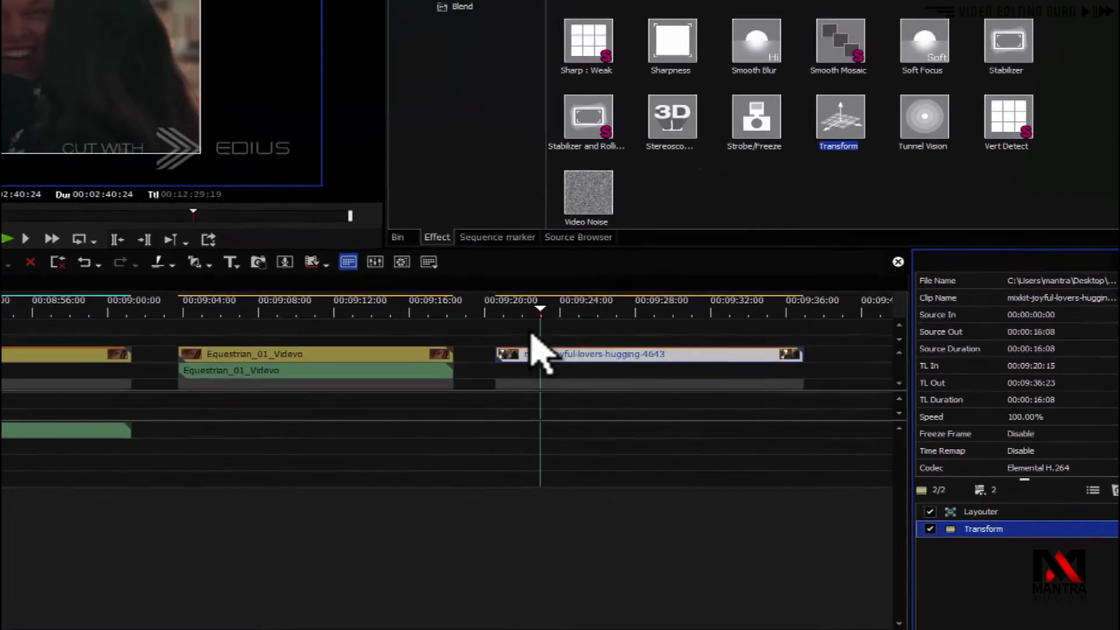
Play back the cropped and edged hugging clip from its start to check the man's face position
{"action": "left_click", "coordinate": [495, 311]}
{"action": "key", "text": "space"}
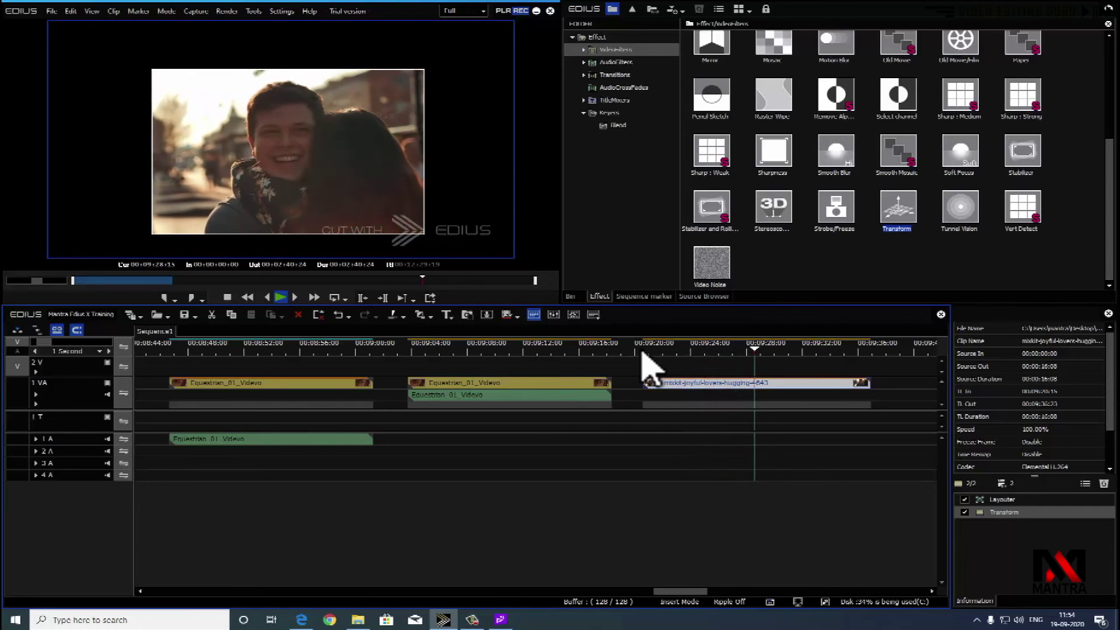
{"action": "left_click_drag", "start_coordinate": [820, 354], "coordinate": [796, 360]}
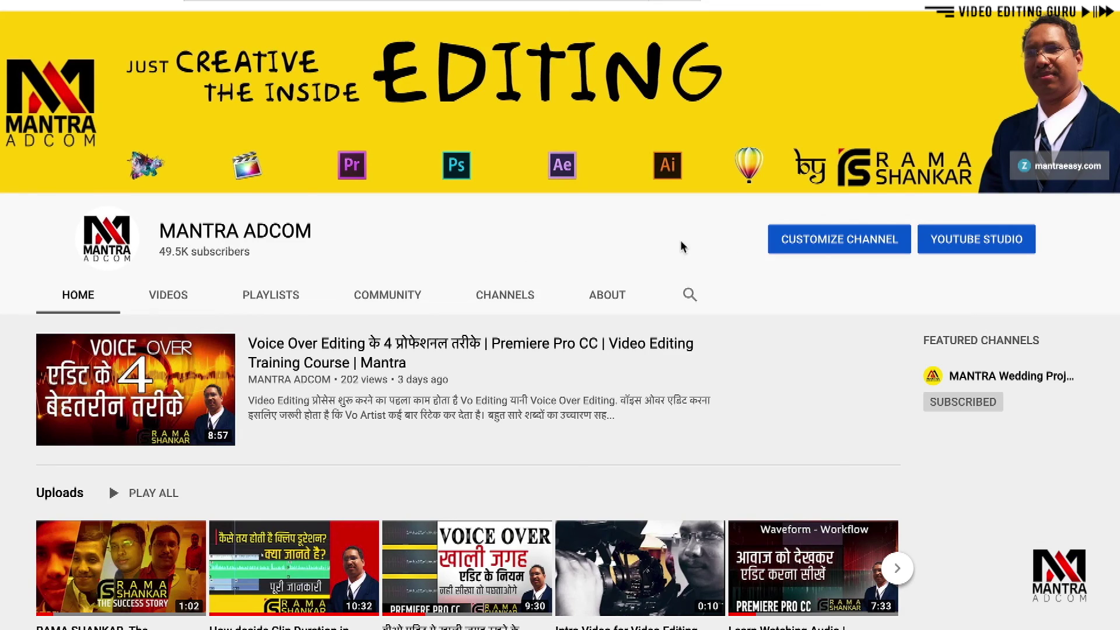
{"action": "scroll", "coordinate": [685, 245], "scroll_direction": "down", "scroll_amount": 3}
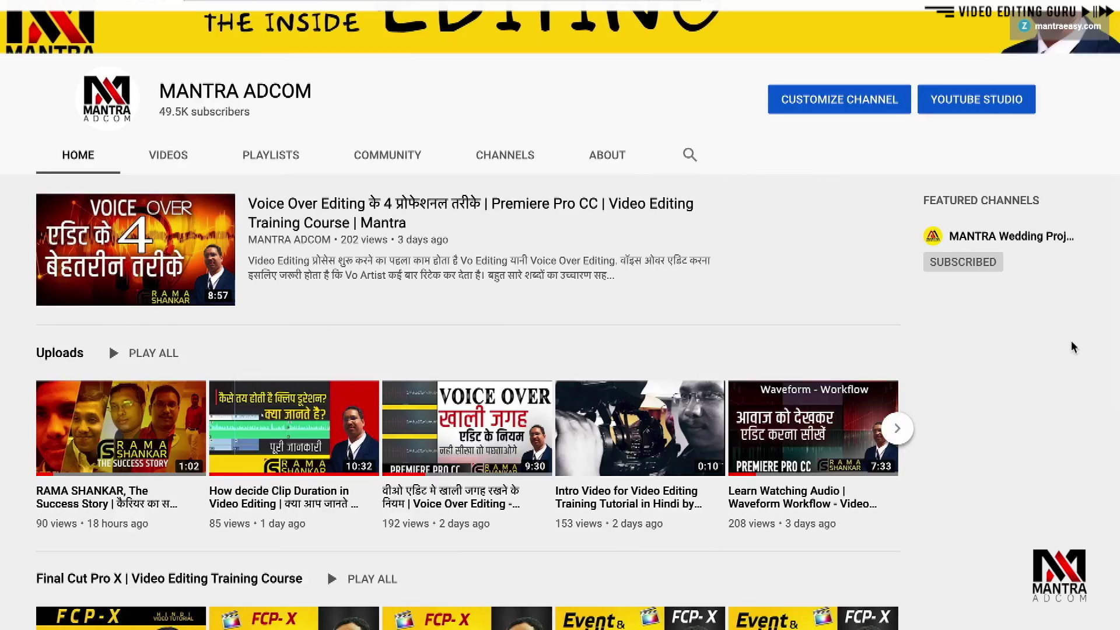
{"action": "scroll", "coordinate": [1076, 347], "scroll_direction": "up", "scroll_amount": 3}
{"action": "scroll", "coordinate": [1083, 362], "scroll_direction": "down", "scroll_amount": 4}
{"action": "scroll", "coordinate": [1088, 369], "scroll_direction": "down", "scroll_amount": 6}
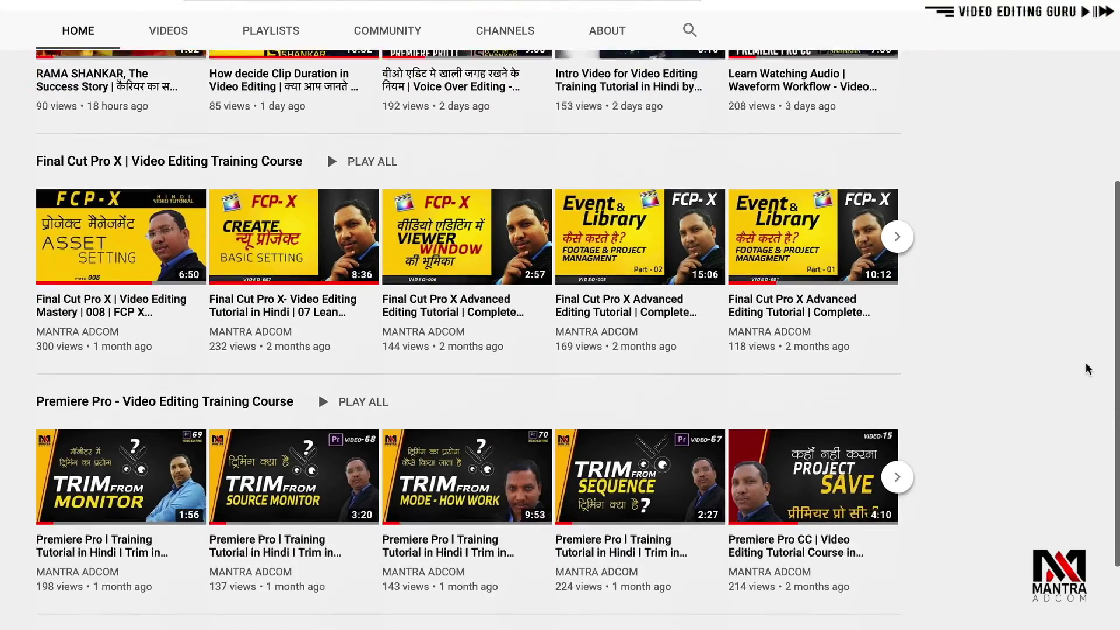
{"action": "scroll", "coordinate": [1088, 368], "scroll_direction": "down", "scroll_amount": 4}
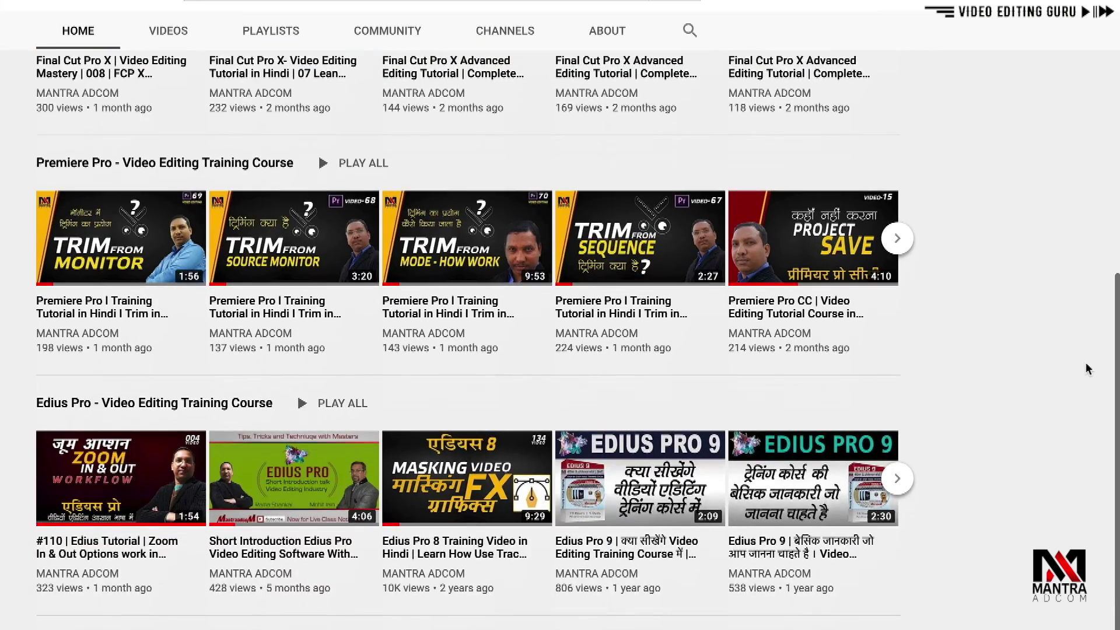
{"action": "scroll", "coordinate": [1088, 367], "scroll_direction": "down", "scroll_amount": 3}
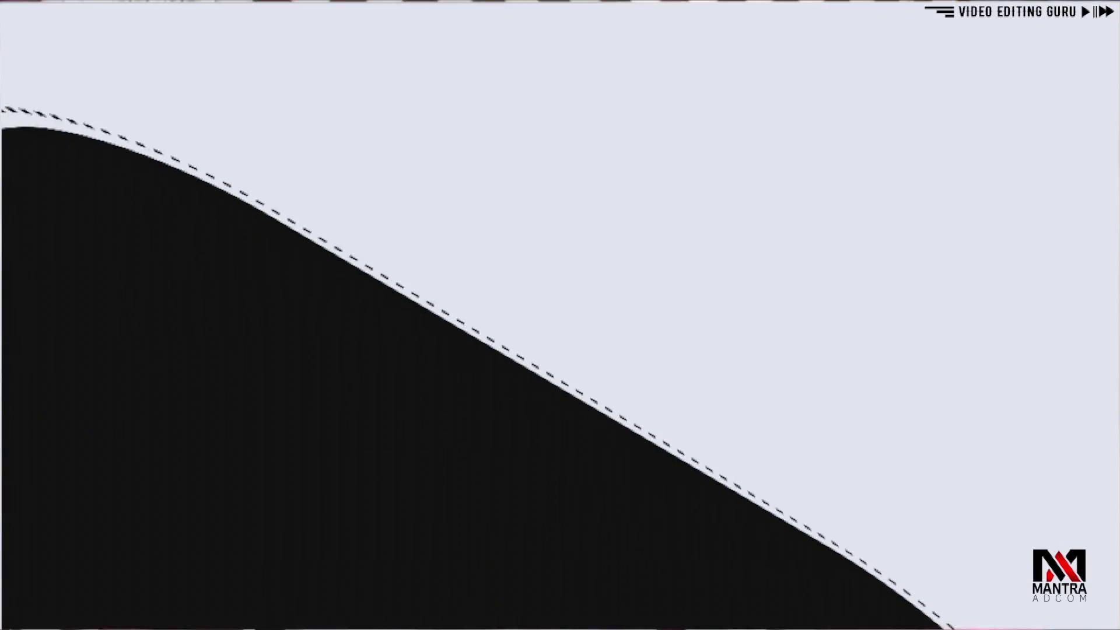